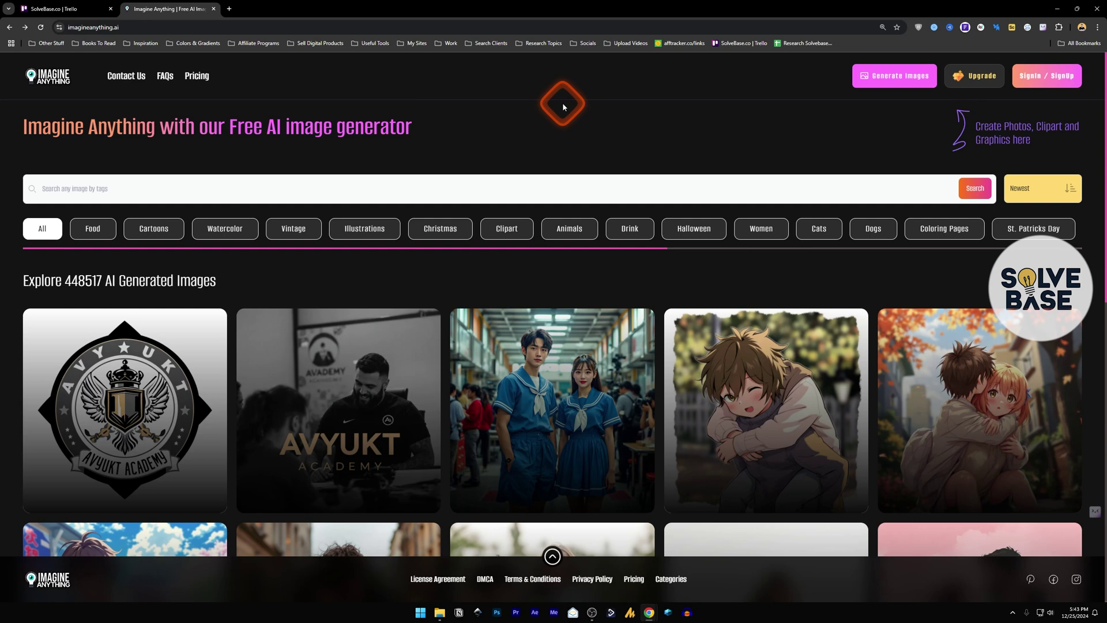
# Sign in to the Imagine Anything account and view the subscription packages.
pyautogui.click(1054, 79)
pyautogui.click(690, 340)
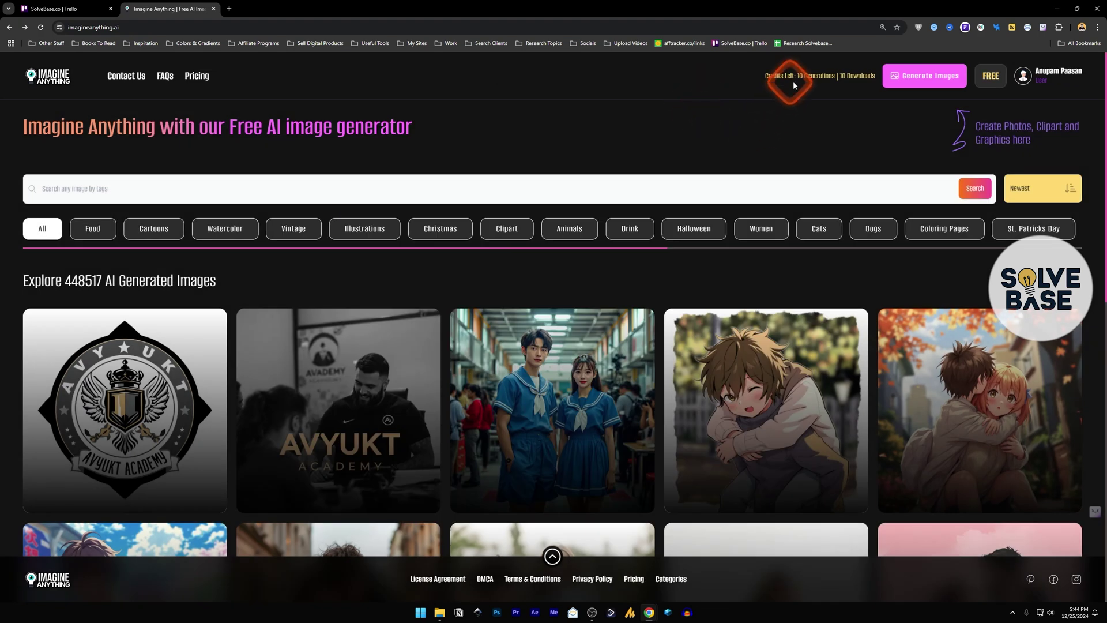
pyautogui.click(832, 75)
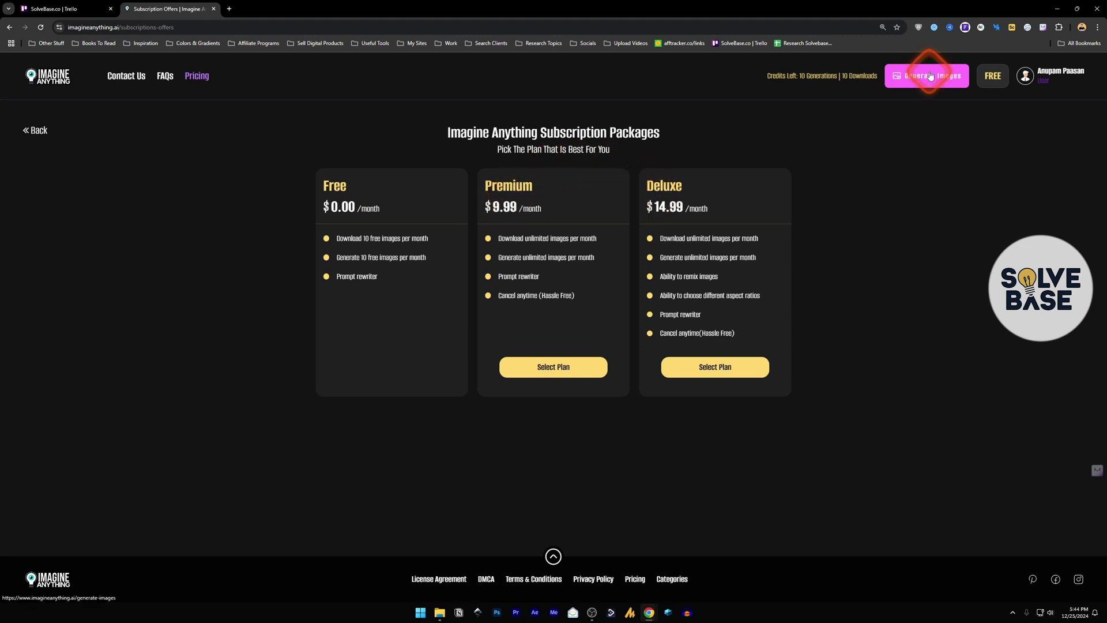
# Go to the image generation page and start a new description prompt.
pyautogui.click(929, 75)
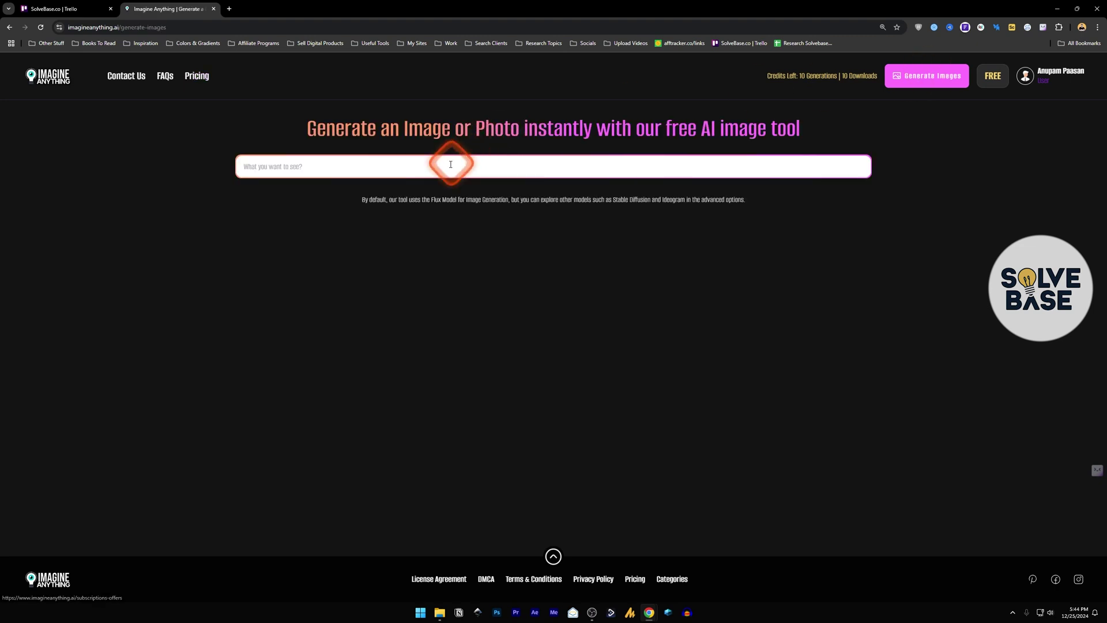
pyautogui.click(257, 173)
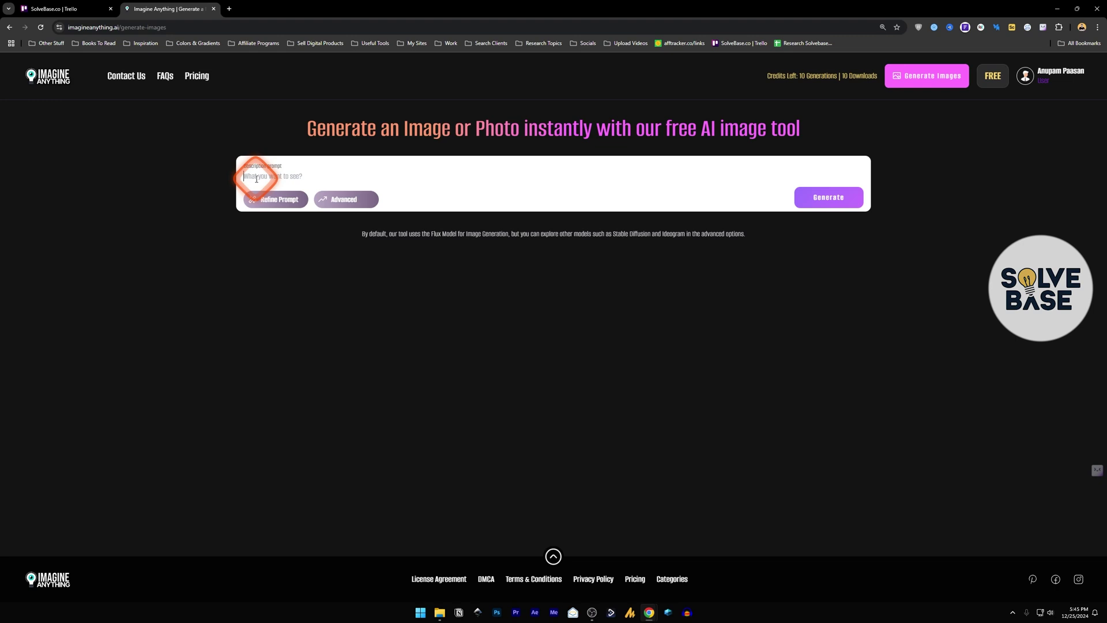
# Switch to ChatGPT in a new browser tab and copy the mystical library scene prompt without its quotation marks.
pyautogui.click(228, 9)
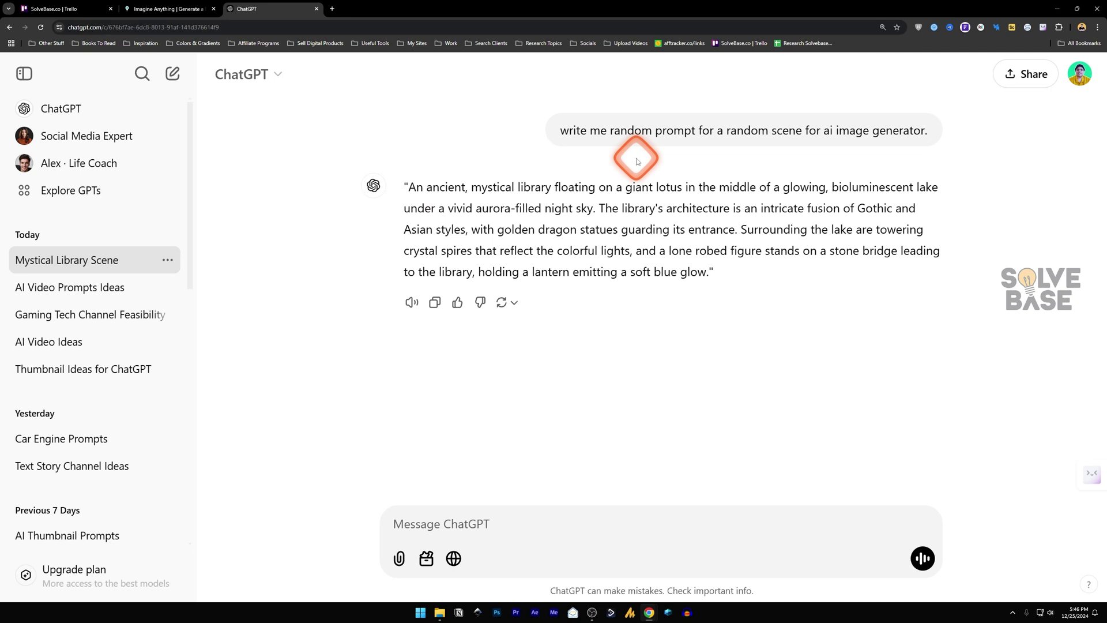
pyautogui.moveTo(408, 186); pyautogui.dragTo(709, 271)
pyautogui.rightClick(693, 250)
pyautogui.click(715, 255)
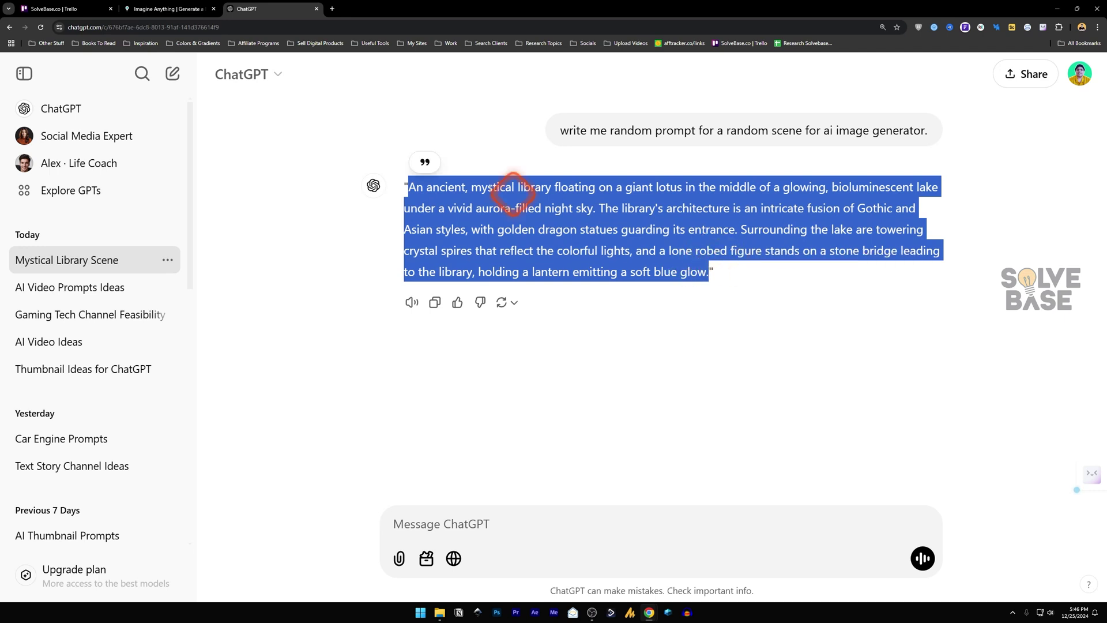
# Switch back to Imagine Anything and paste the copied mystical library prompt as the image description.
pyautogui.click(166, 7)
pyautogui.click(272, 169)
pyautogui.rightClick(265, 178)
pyautogui.click(291, 275)
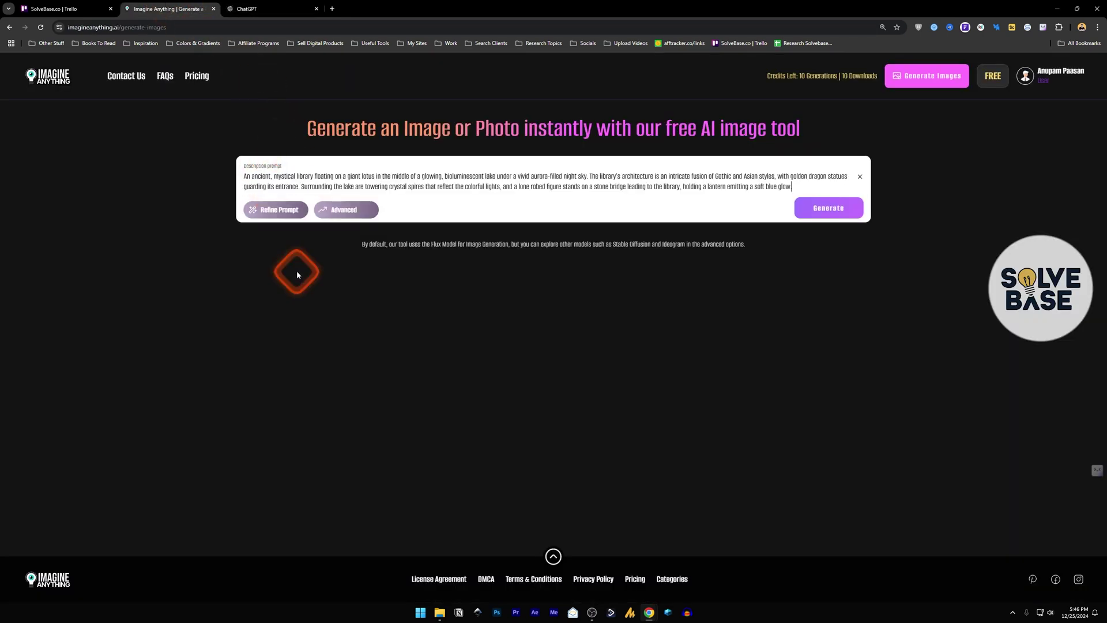
# Refine the description prompt with the AI prompt rewriter several times to get a more detailed version.
pyautogui.click(275, 210)
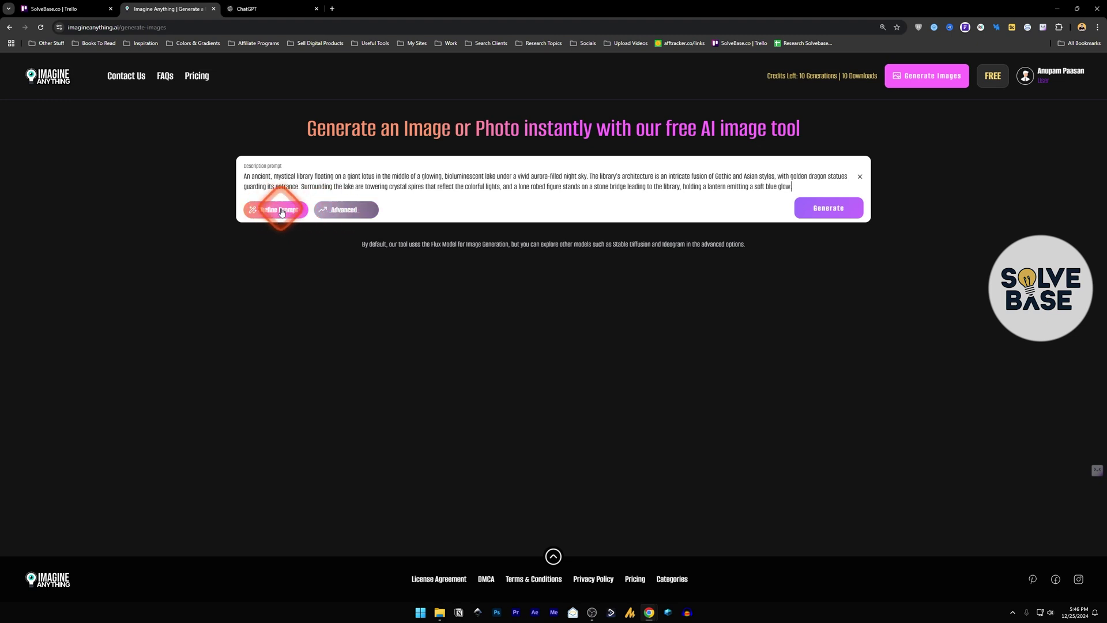
pyautogui.click(274, 216)
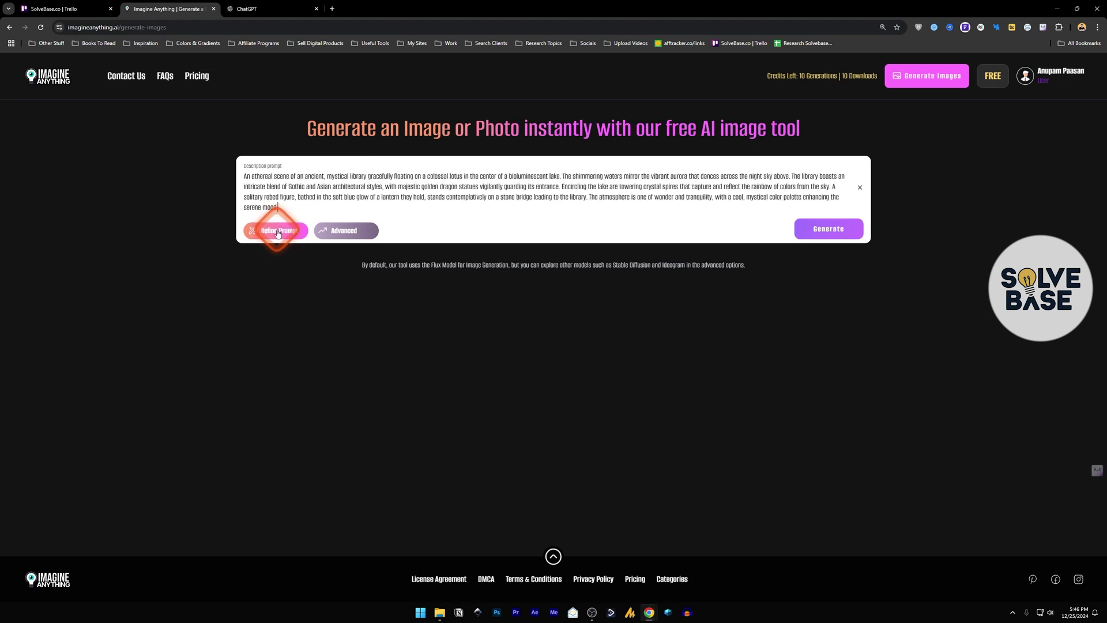
pyautogui.click(277, 231)
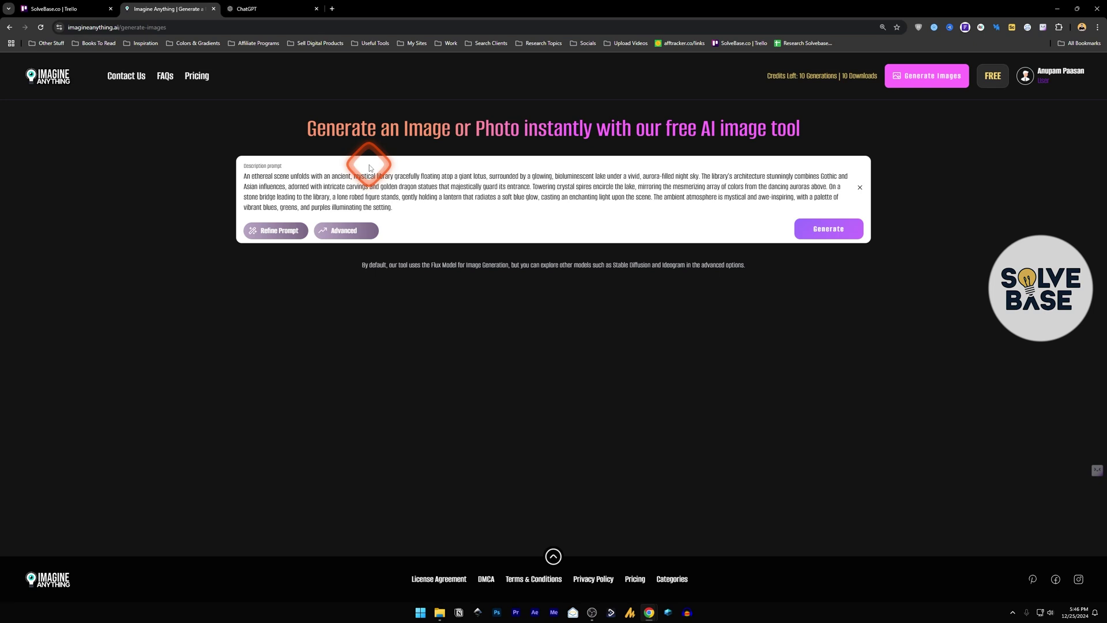
pyautogui.click(269, 229)
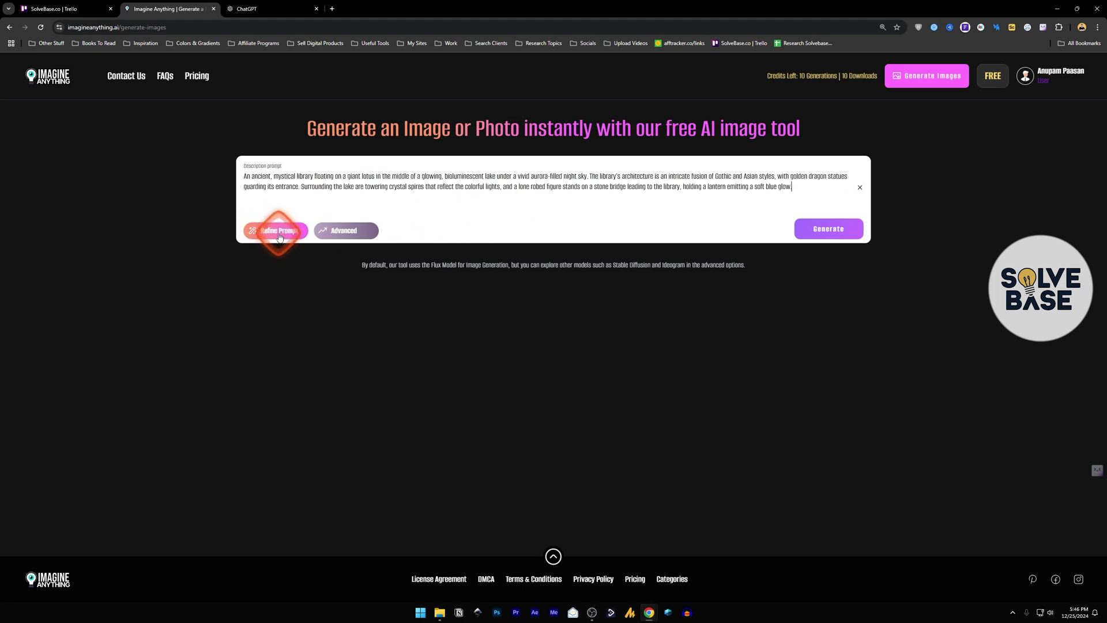
# Examine the advanced generation options for model, steps, guidance and interval, leaving the Flux model selected.
pyautogui.click(344, 236)
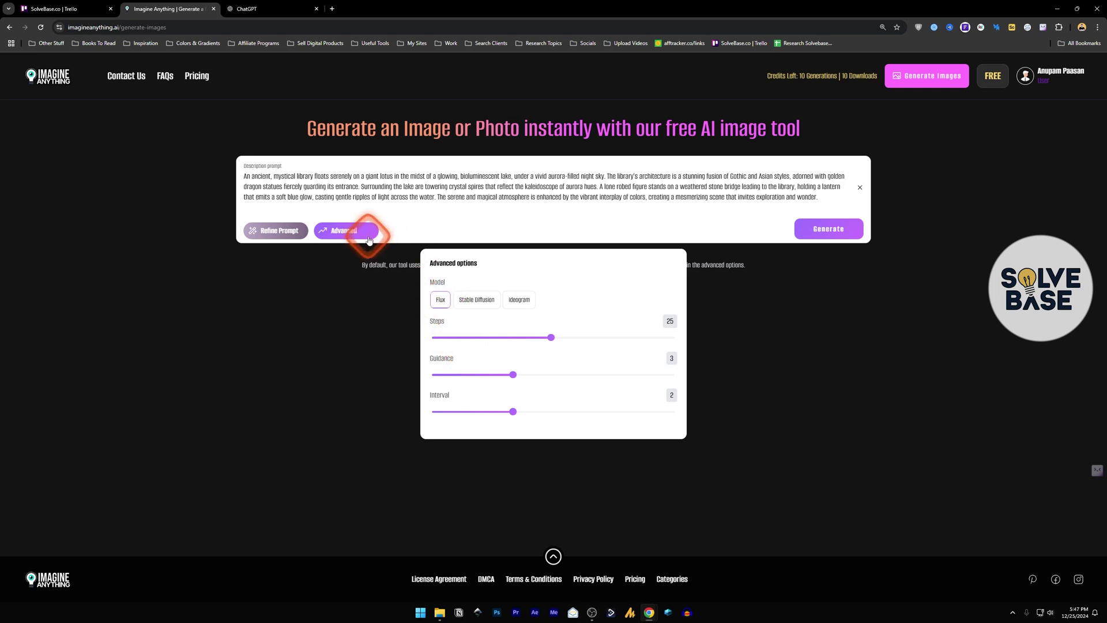
pyautogui.click(347, 236)
pyautogui.click(347, 236)
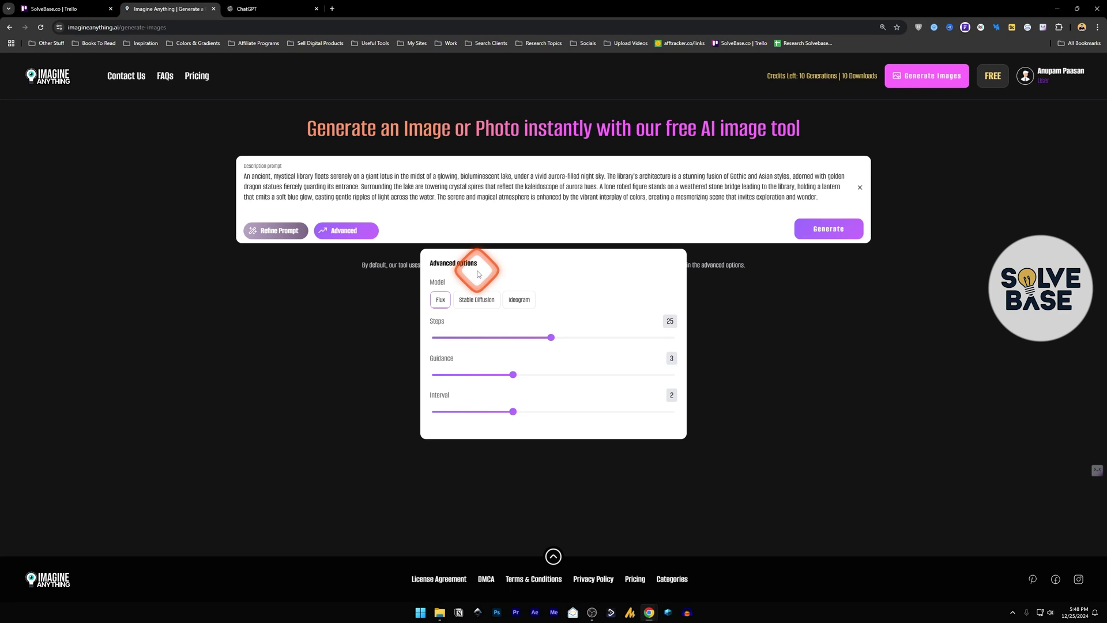
pyautogui.click(345, 230)
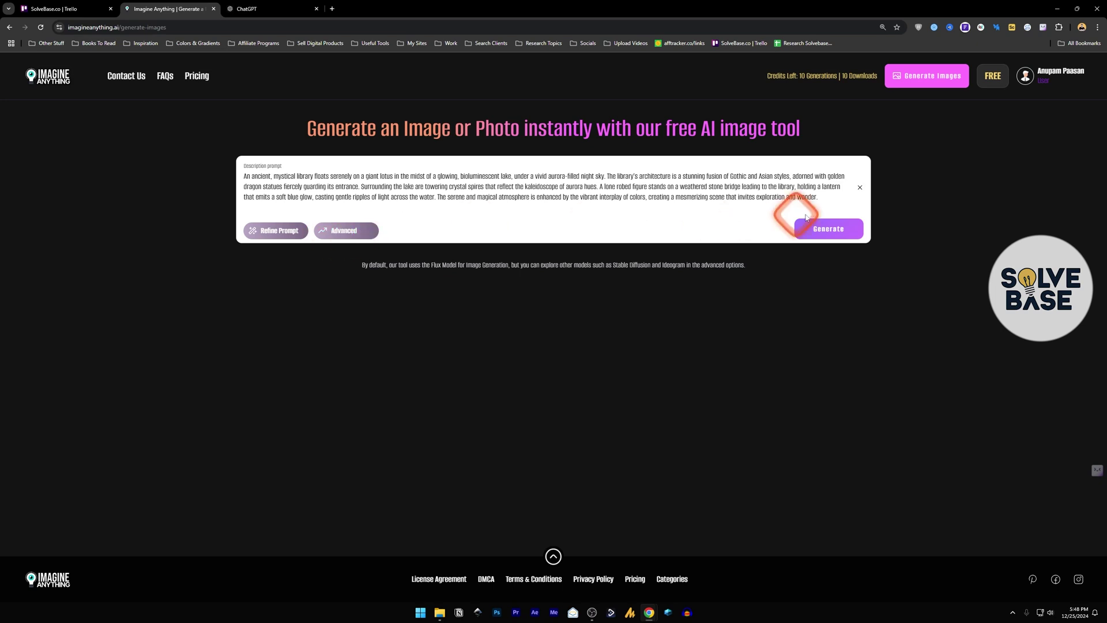
# Generate an image from the refined mystical library prompt and open the result in the image editor.
pyautogui.click(827, 236)
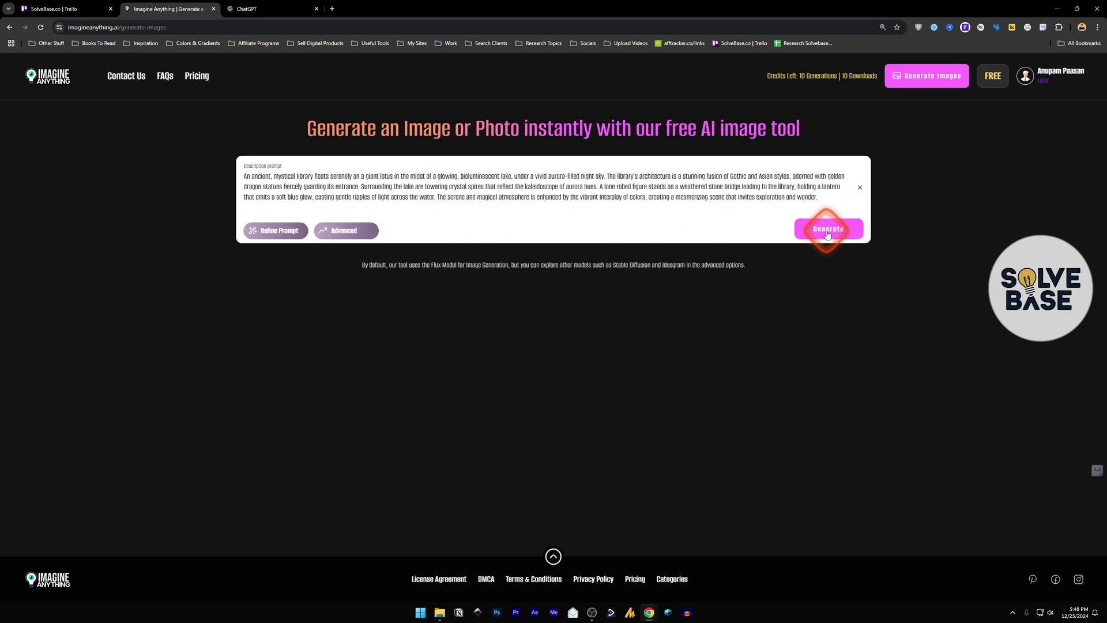
pyautogui.click(827, 233)
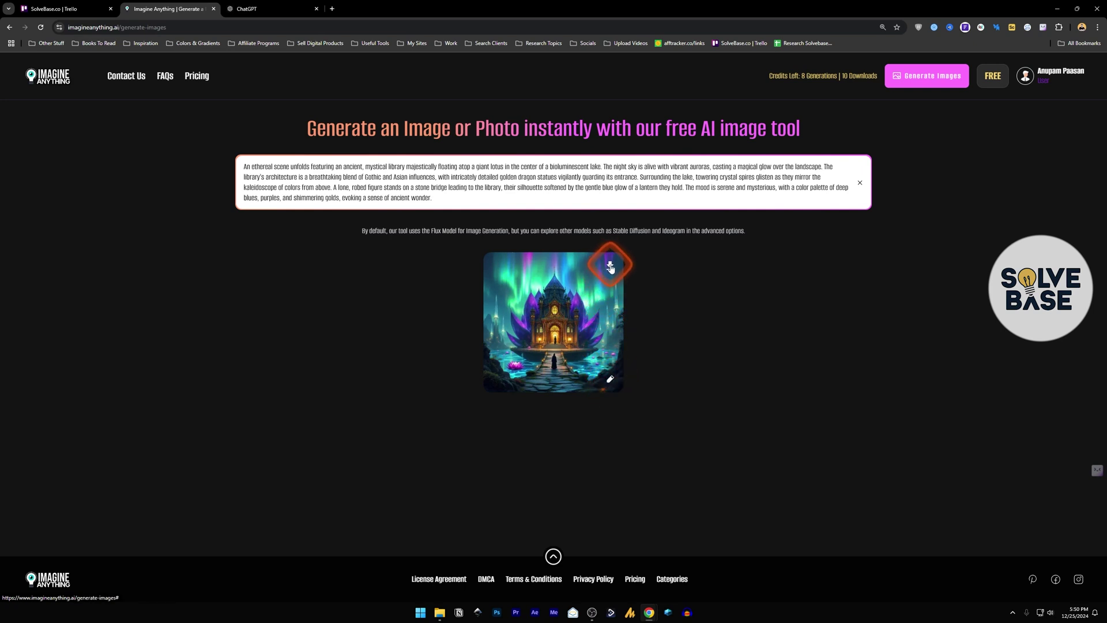
pyautogui.click(610, 381)
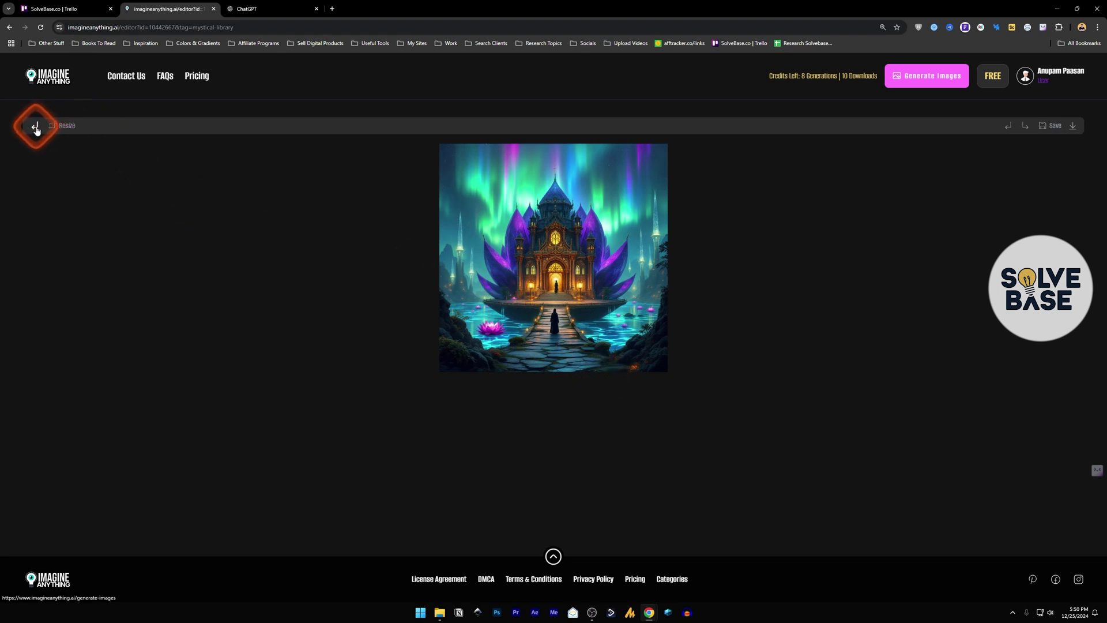
# Resize the library image to the Wide format, framing the crop on the library entrance and the bridge.
pyautogui.click(66, 127)
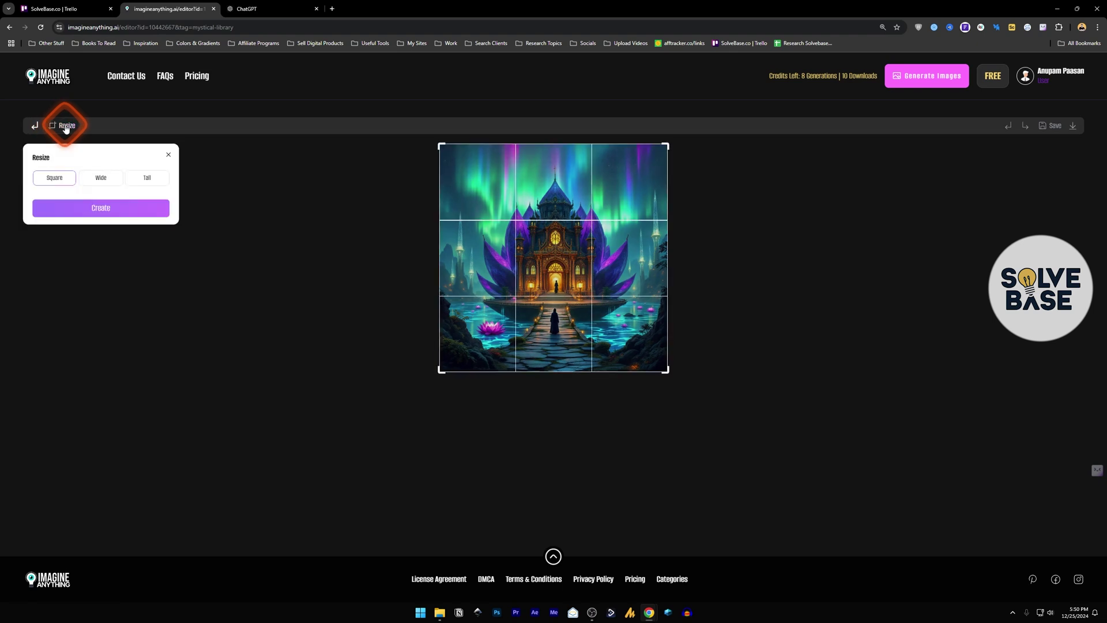
pyautogui.click(102, 179)
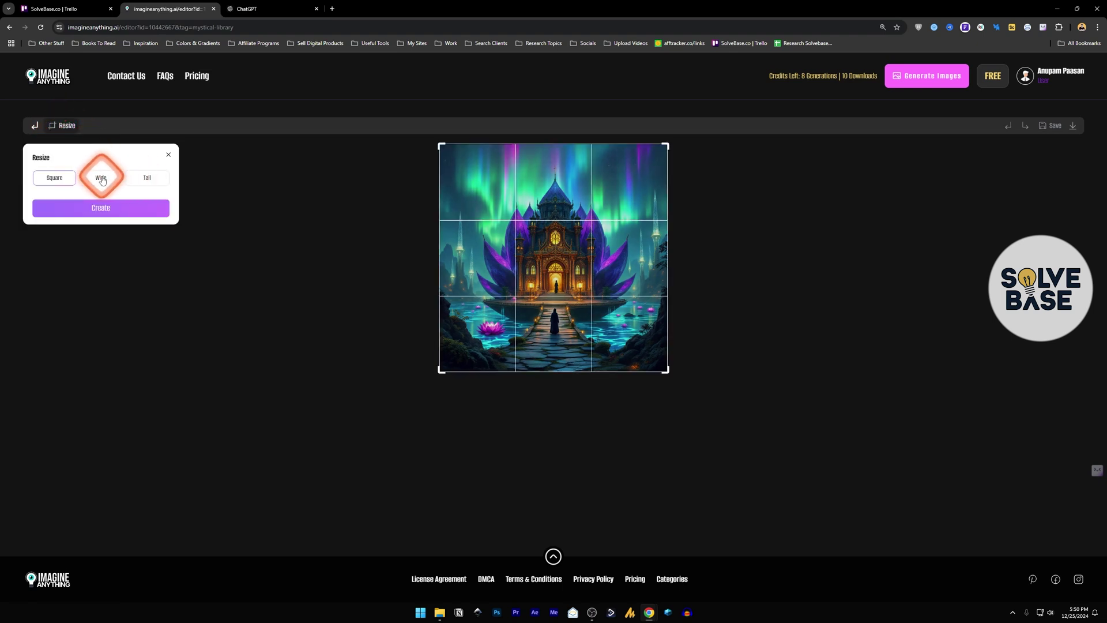
pyautogui.moveTo(582, 271); pyautogui.dragTo(584, 306)
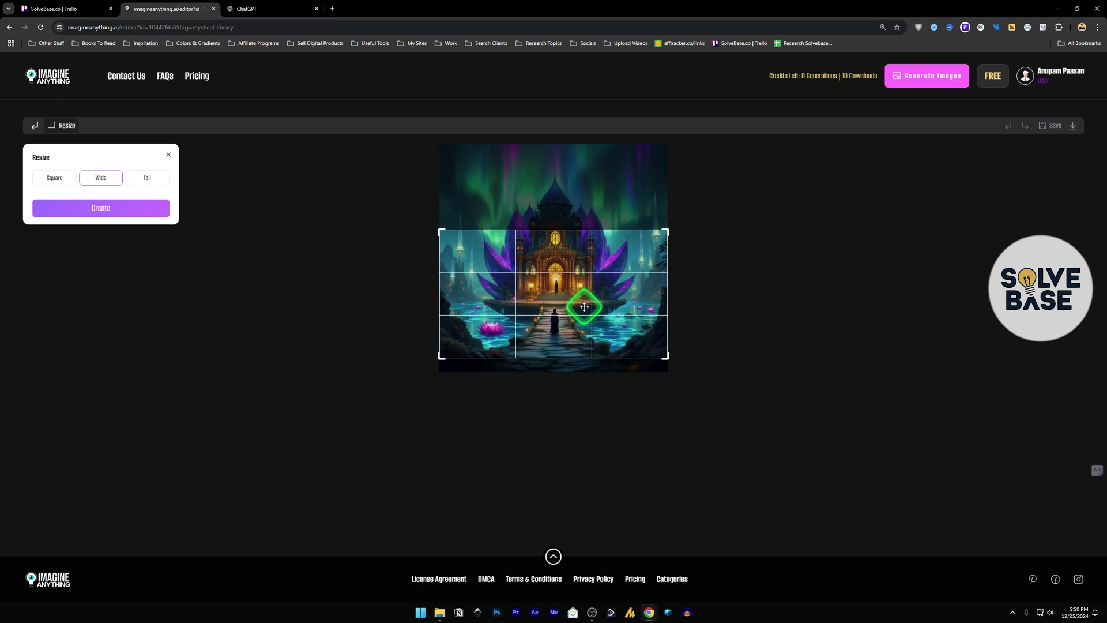
pyautogui.moveTo(584, 306)
pyautogui.mouseDown()
pyautogui.moveTo(564, 254)
pyautogui.moveTo(578, 289)
pyautogui.moveTo(596, 289)
pyautogui.mouseUp()
pyautogui.click(121, 212)
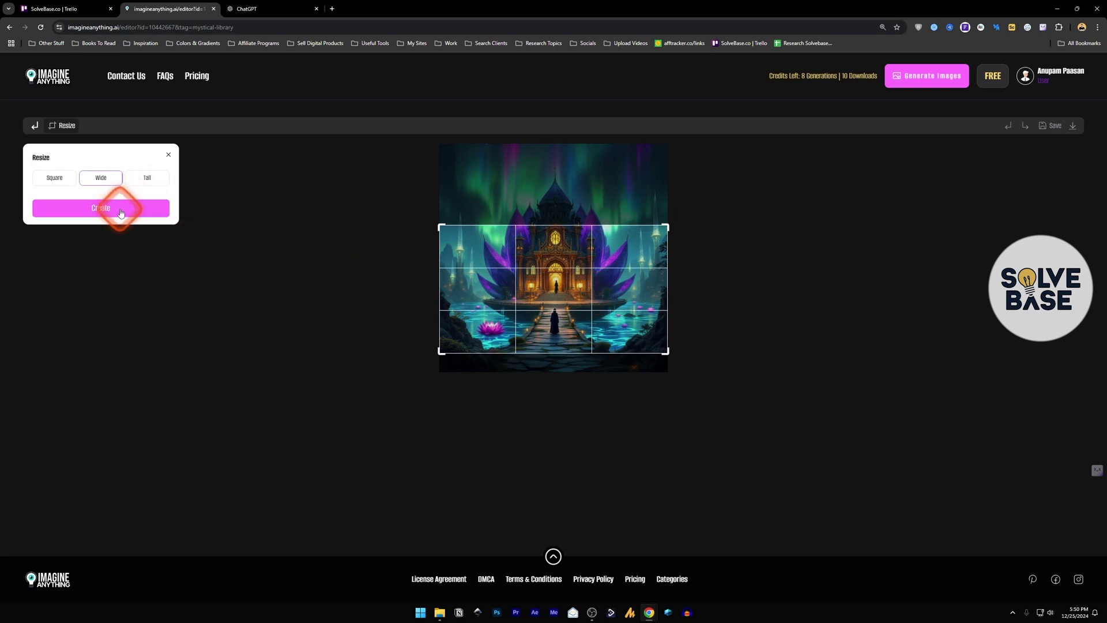
pyautogui.click(568, 249)
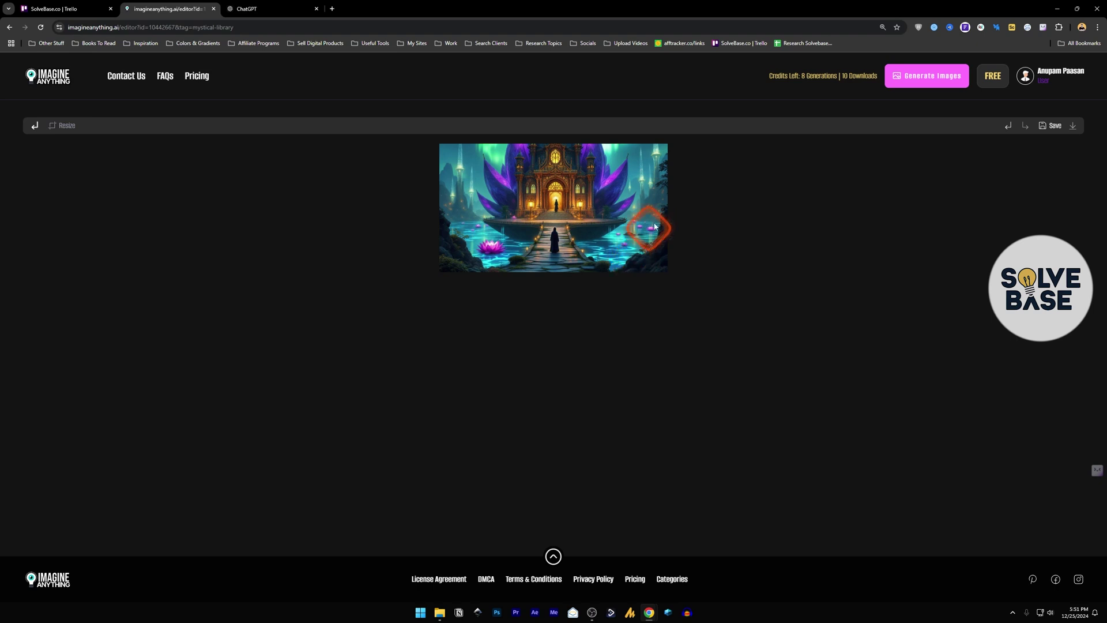
# Save the wide version of the image and download the full-size file to the computer.
pyautogui.click(1050, 128)
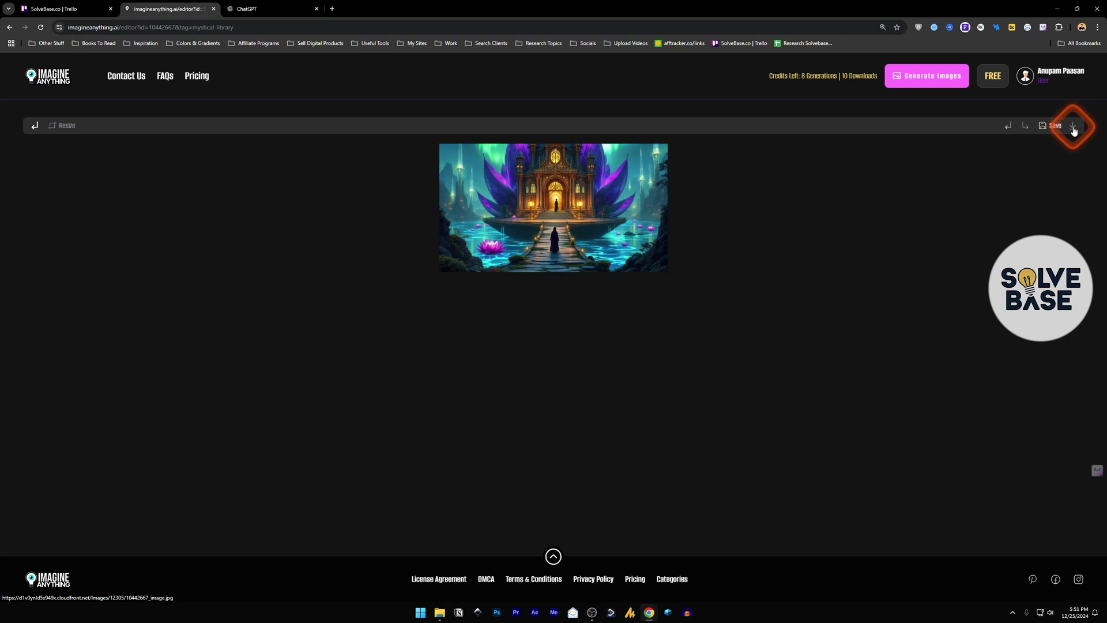
pyautogui.click(1073, 130)
pyautogui.rightClick(610, 291)
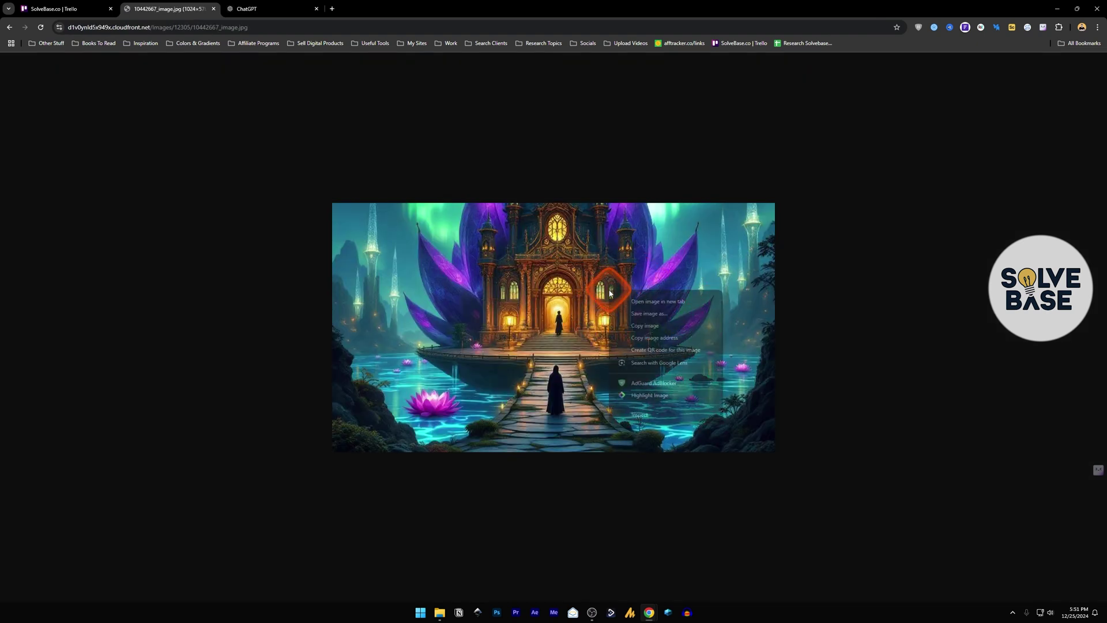
pyautogui.click(652, 313)
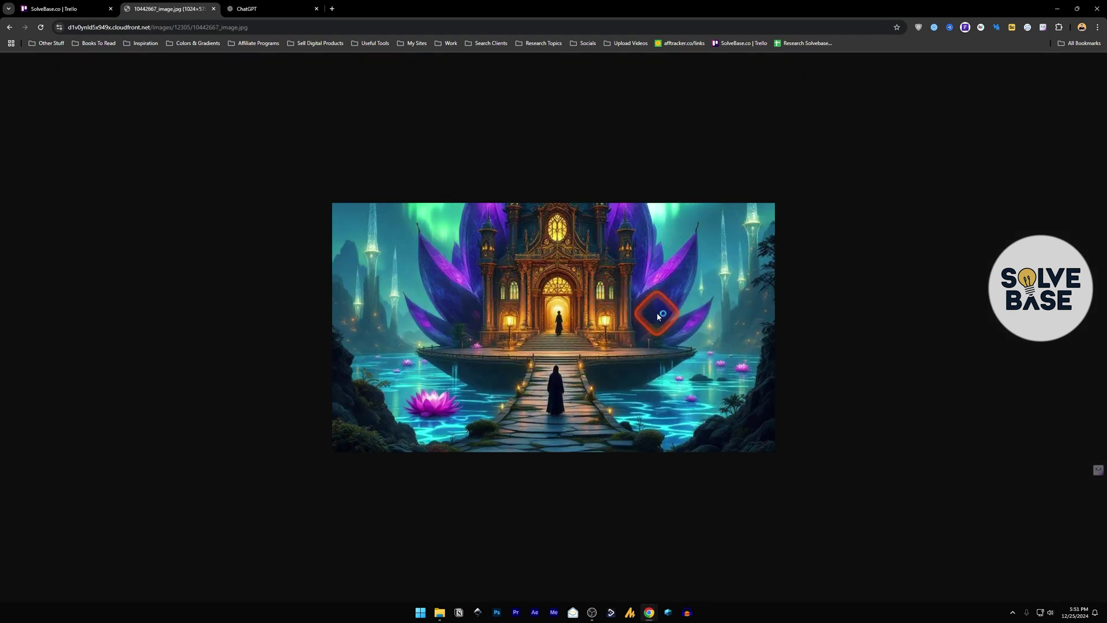
pyautogui.click(657, 328)
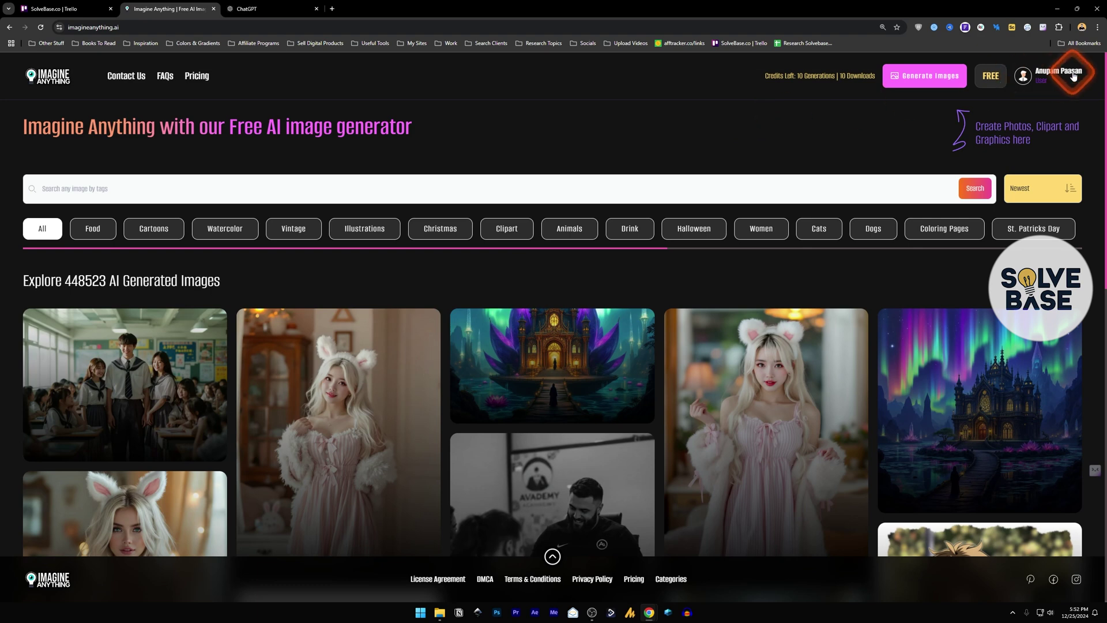
# Open the wide library image from the account's generated images, view its sharing options, and return to the gallery.
pyautogui.click(1051, 104)
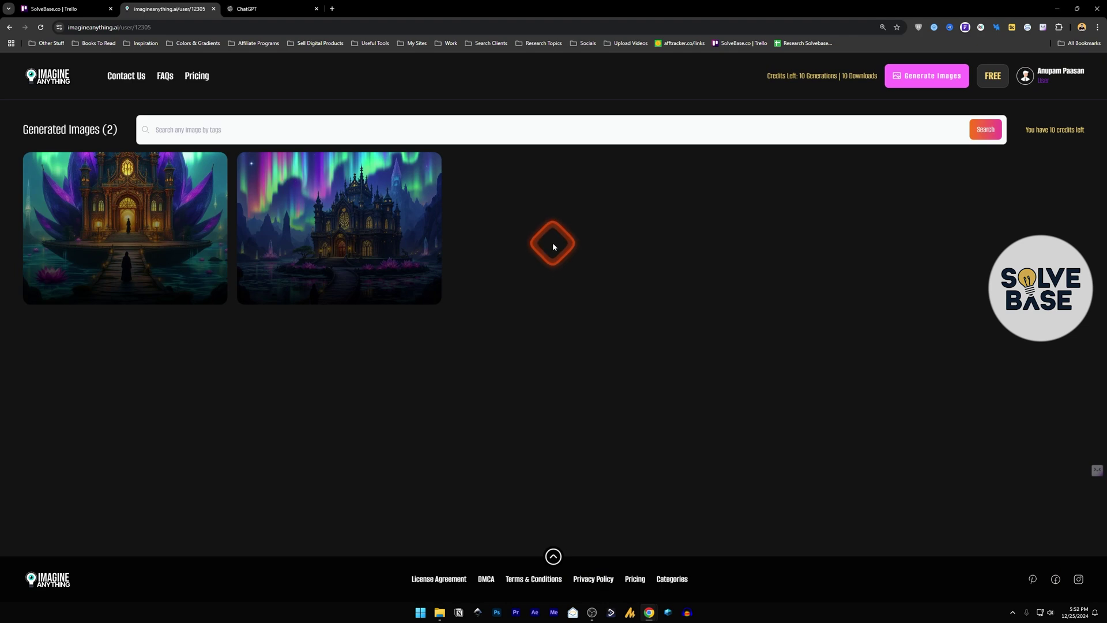
pyautogui.click(153, 228)
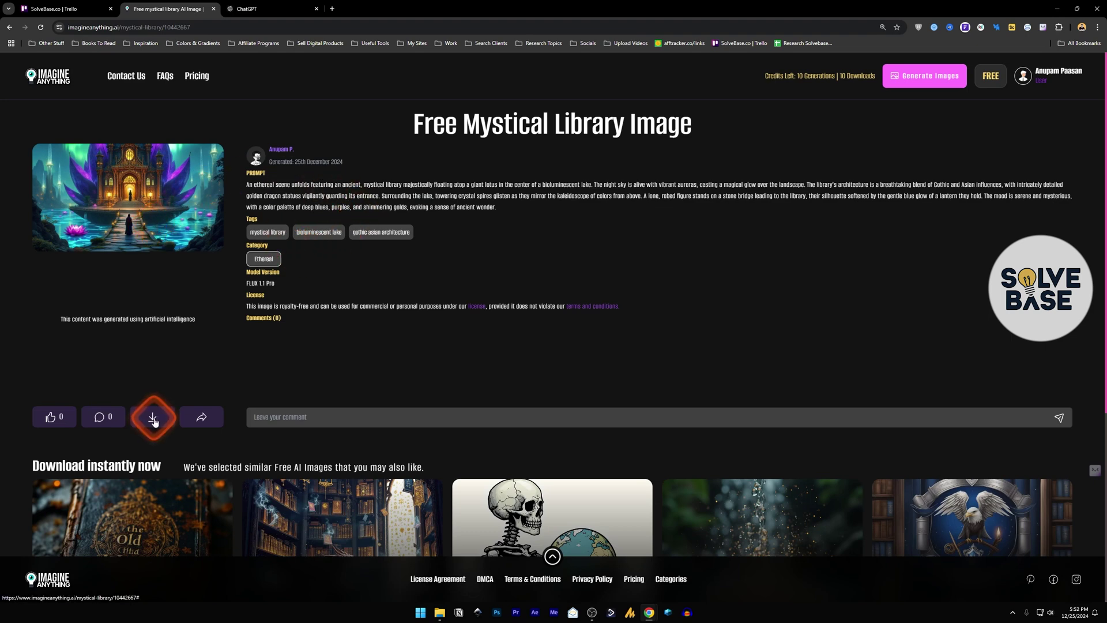
pyautogui.click(201, 416)
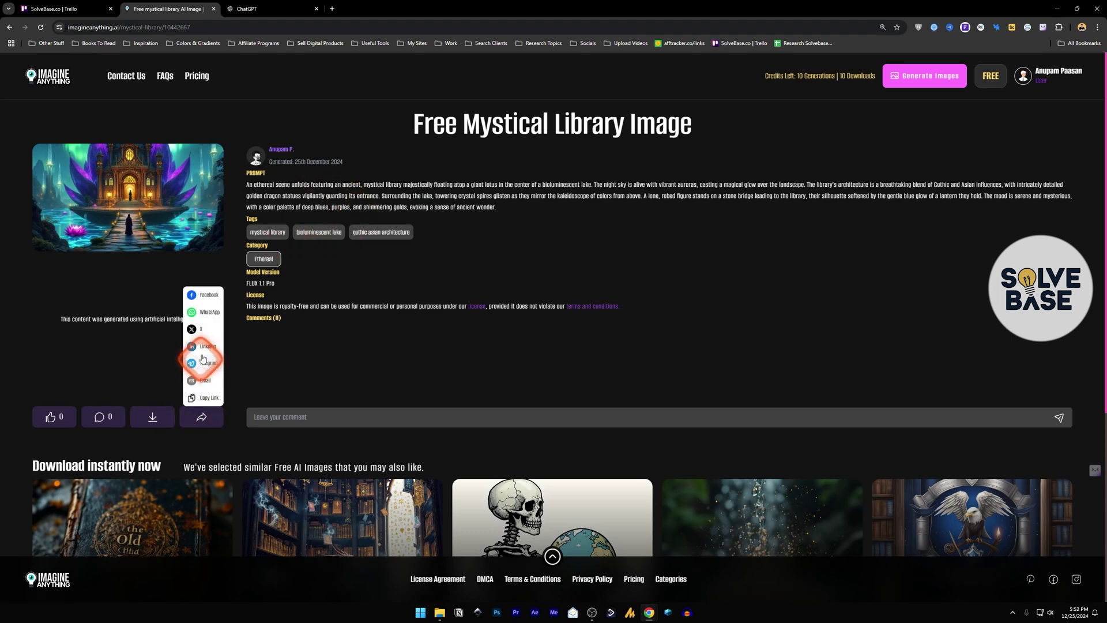
pyautogui.click(201, 416)
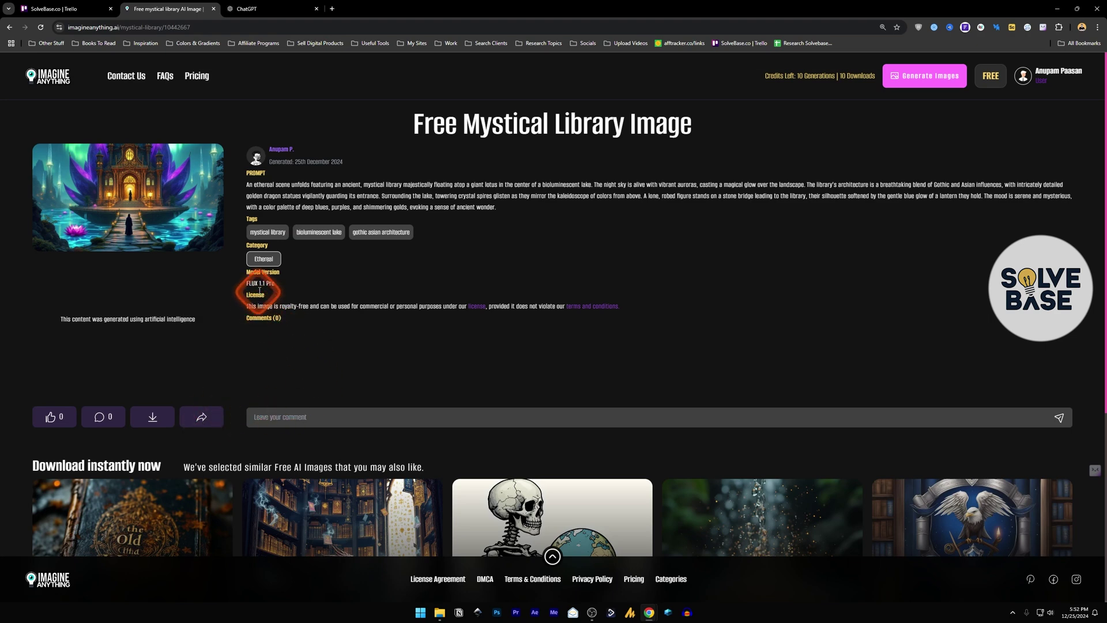
pyautogui.hotkey('alt', 'Left')
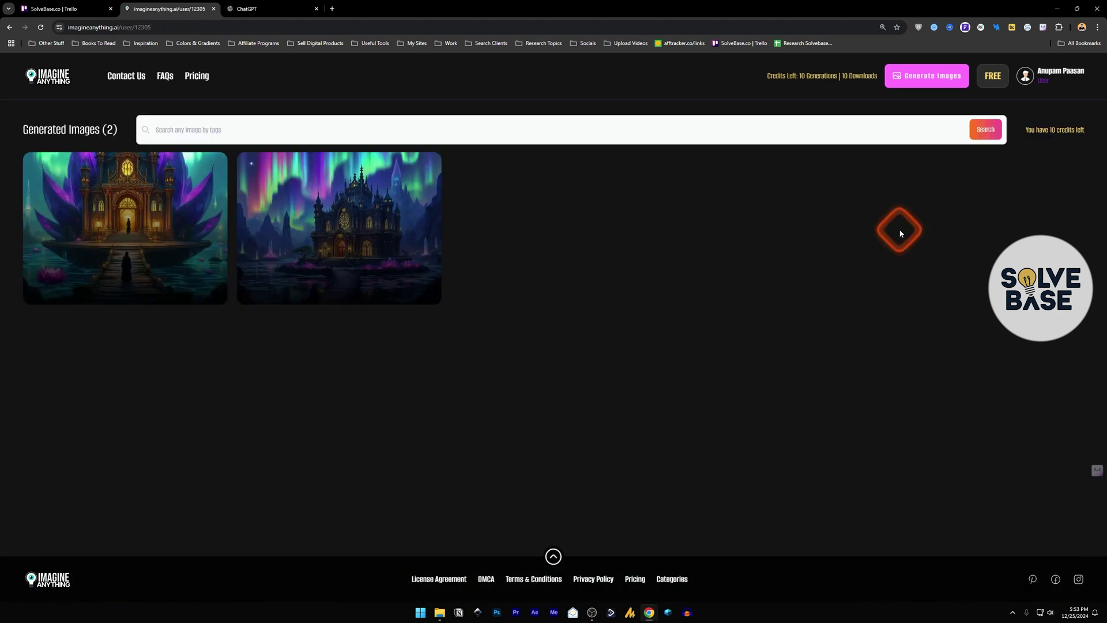
# Return to the image generation page and review the advanced options for an empty prompt.
pyautogui.click(935, 79)
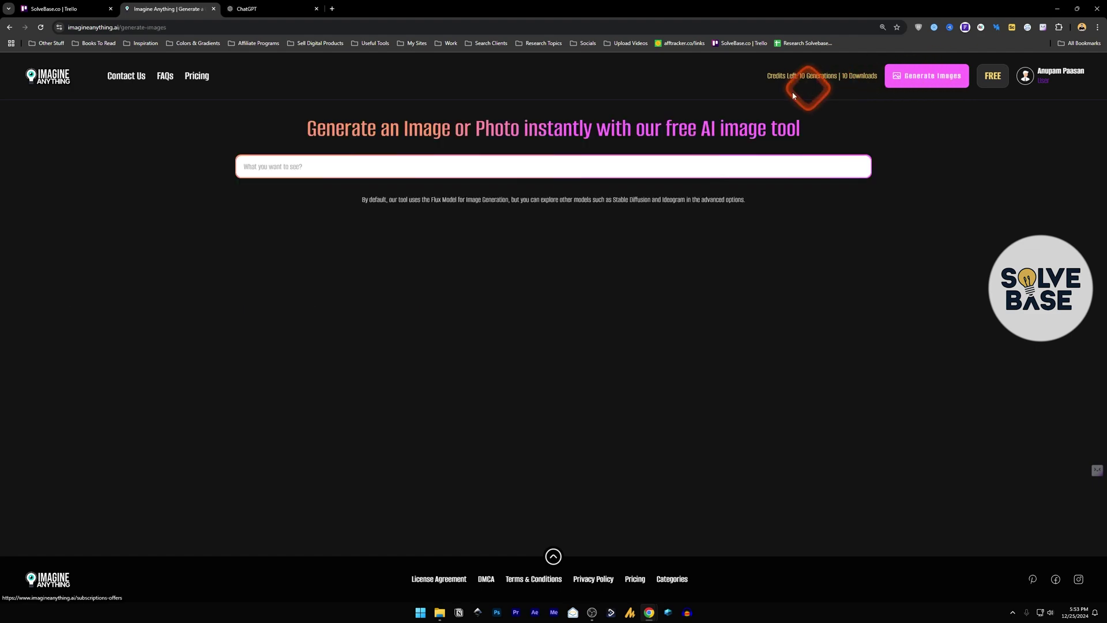
pyautogui.click(342, 166)
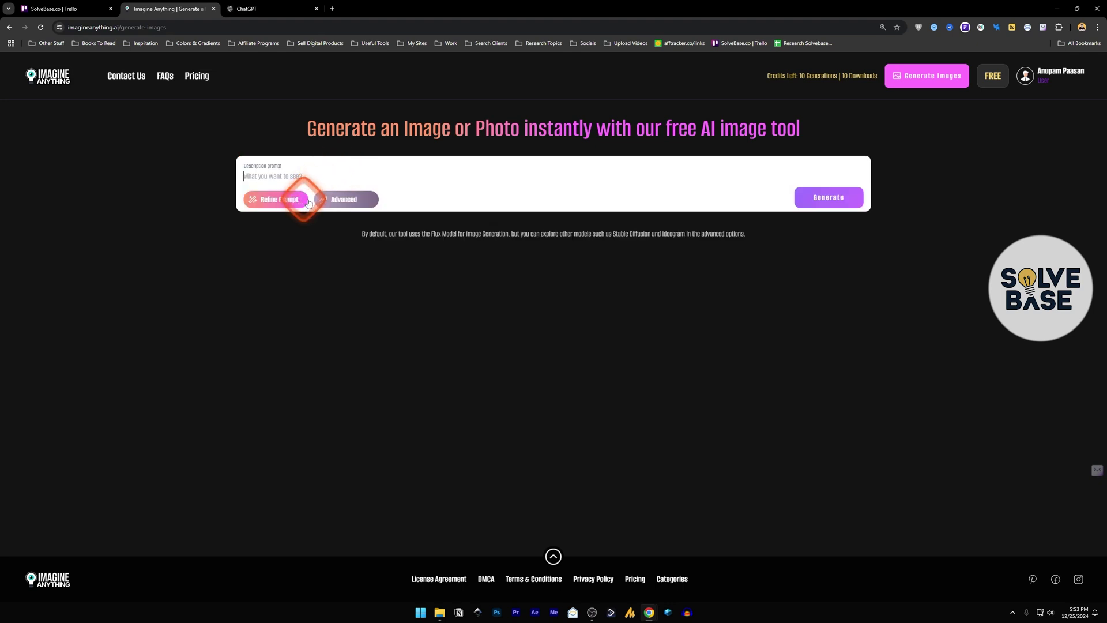
pyautogui.click(354, 199)
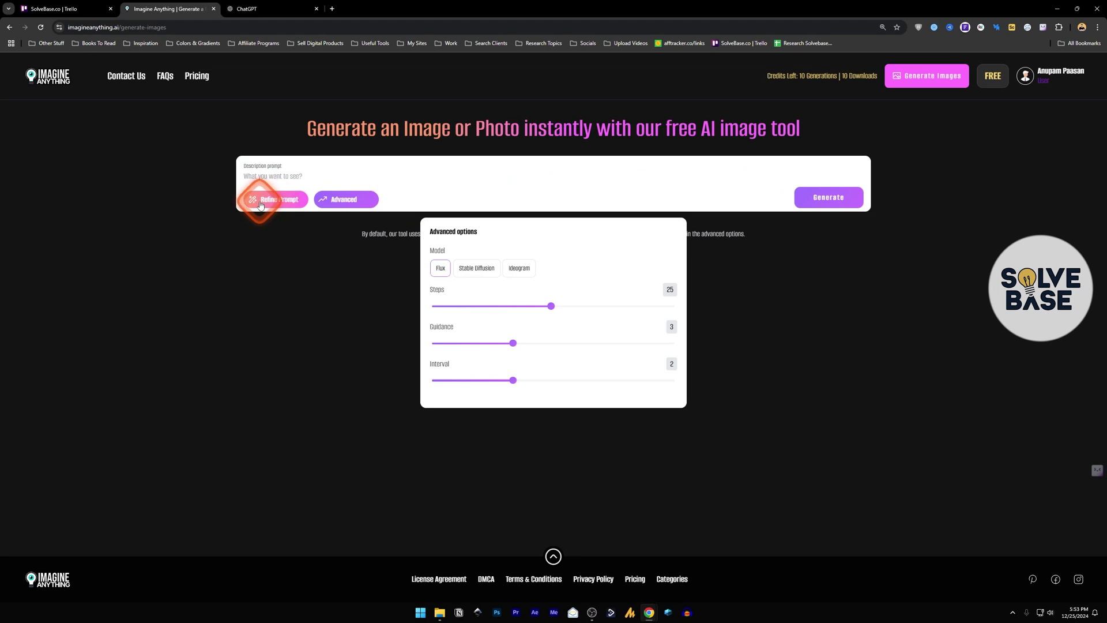
pyautogui.click(358, 199)
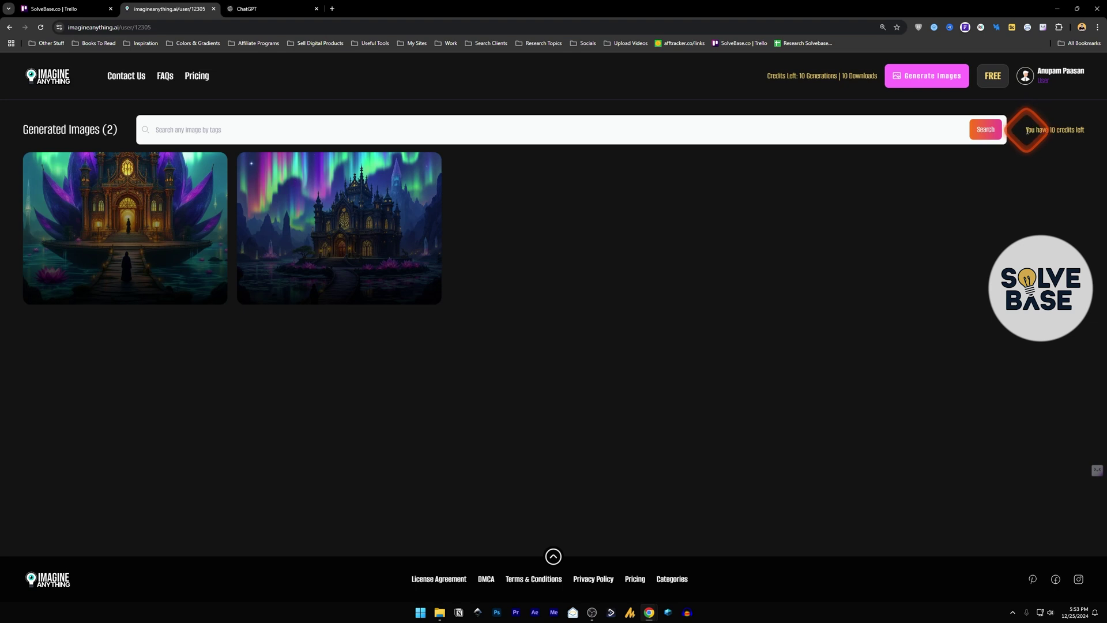
# Check the remaining credits on the generated images page and return to the site's home page.
pyautogui.moveTo(1026, 130); pyautogui.dragTo(1079, 129)
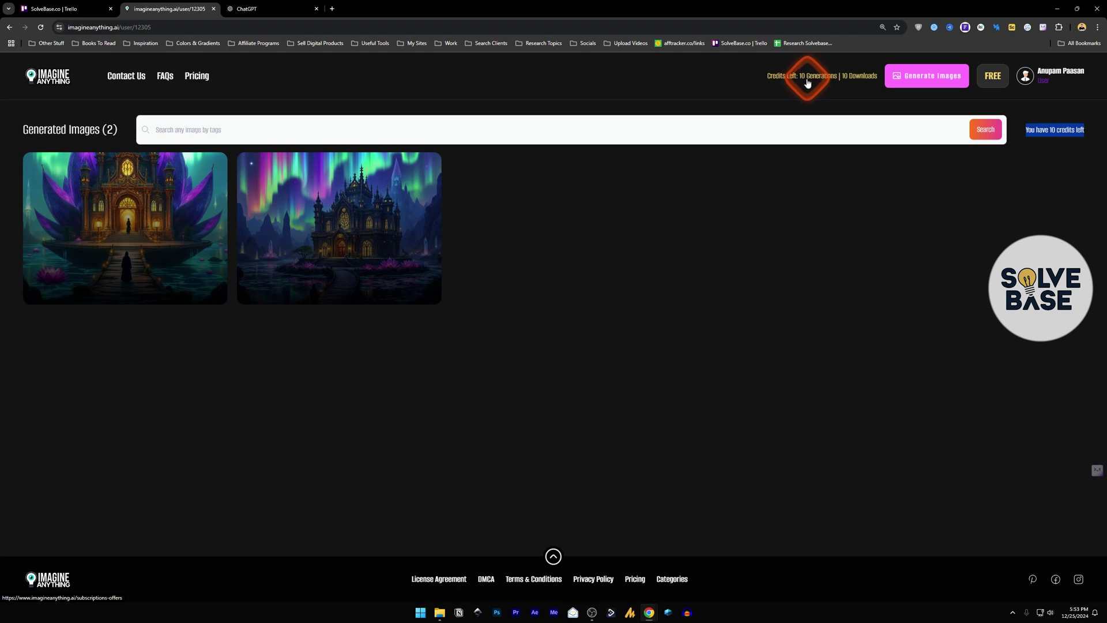
pyautogui.click(36, 75)
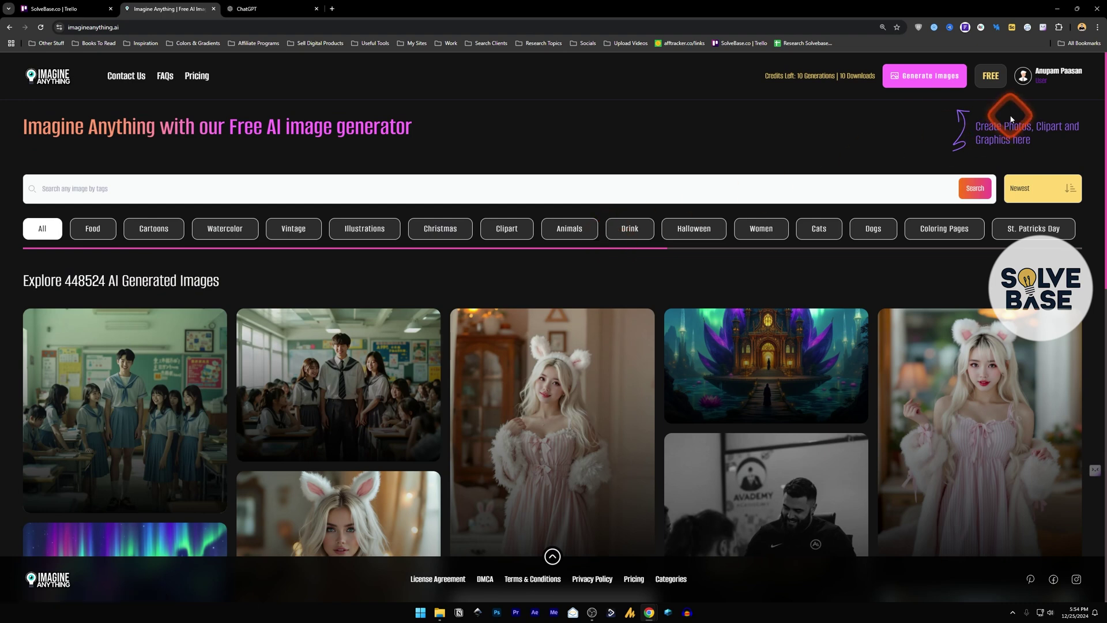
# Paste the ancient, mystical library prompt into a new image generation, choose an advanced option, and generate the image.
pyautogui.click(923, 79)
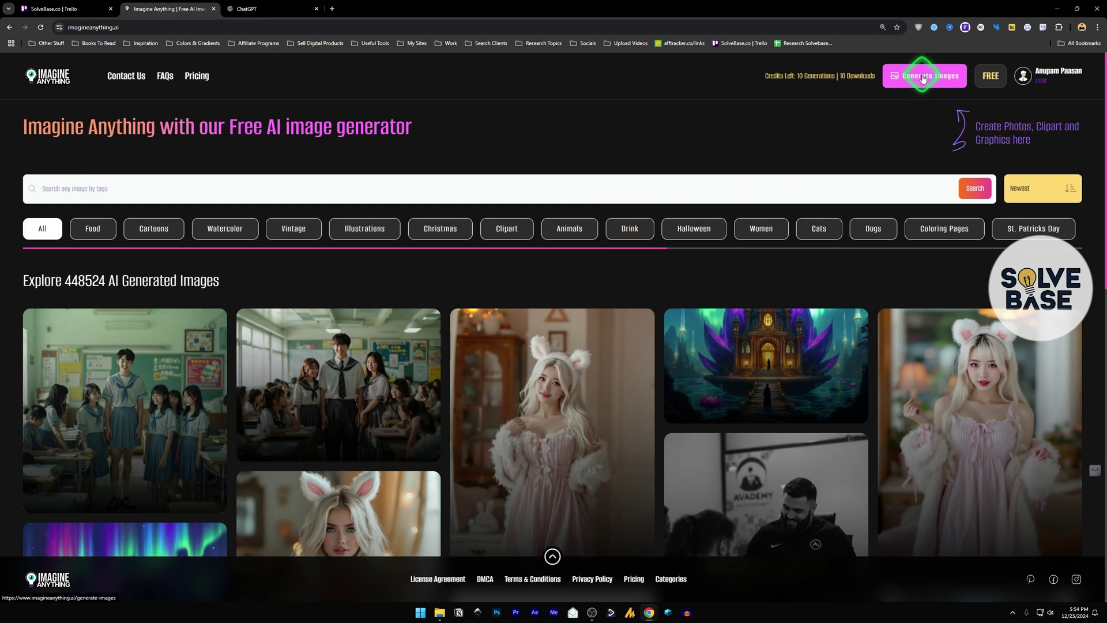
pyautogui.click(438, 173)
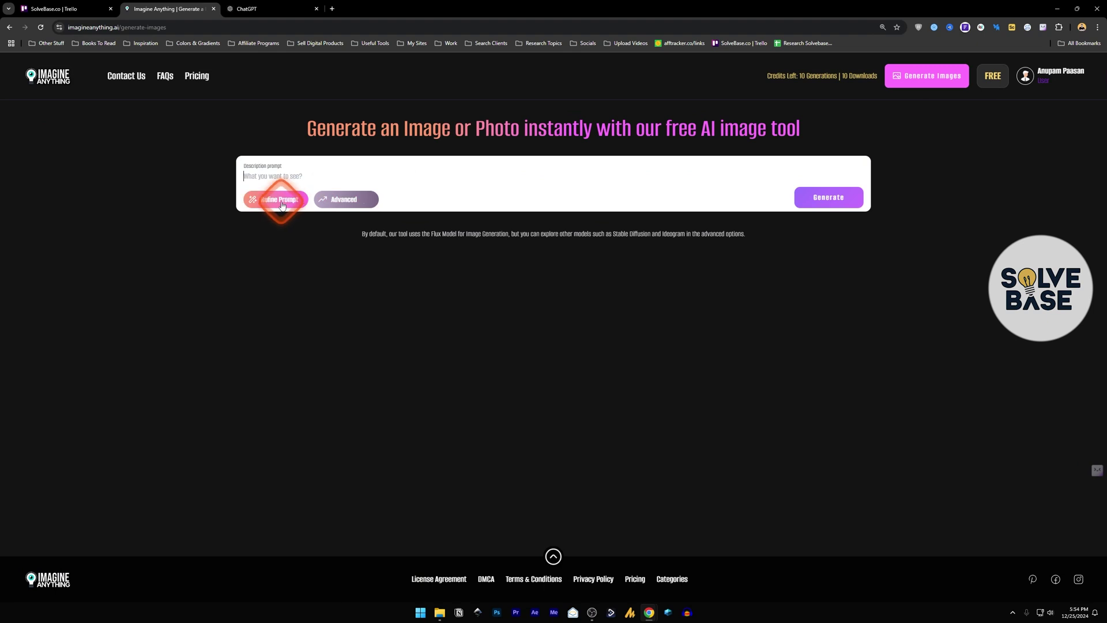
pyautogui.hotkey('ctrl', 'v')
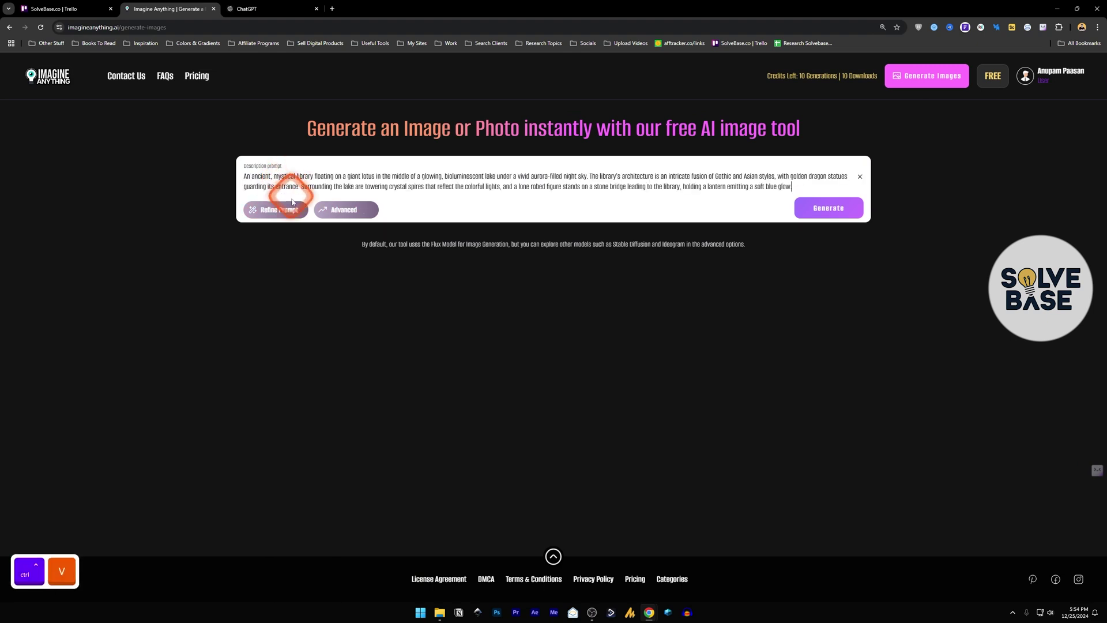
pyautogui.click(335, 210)
pyautogui.click(441, 279)
pyautogui.click(799, 211)
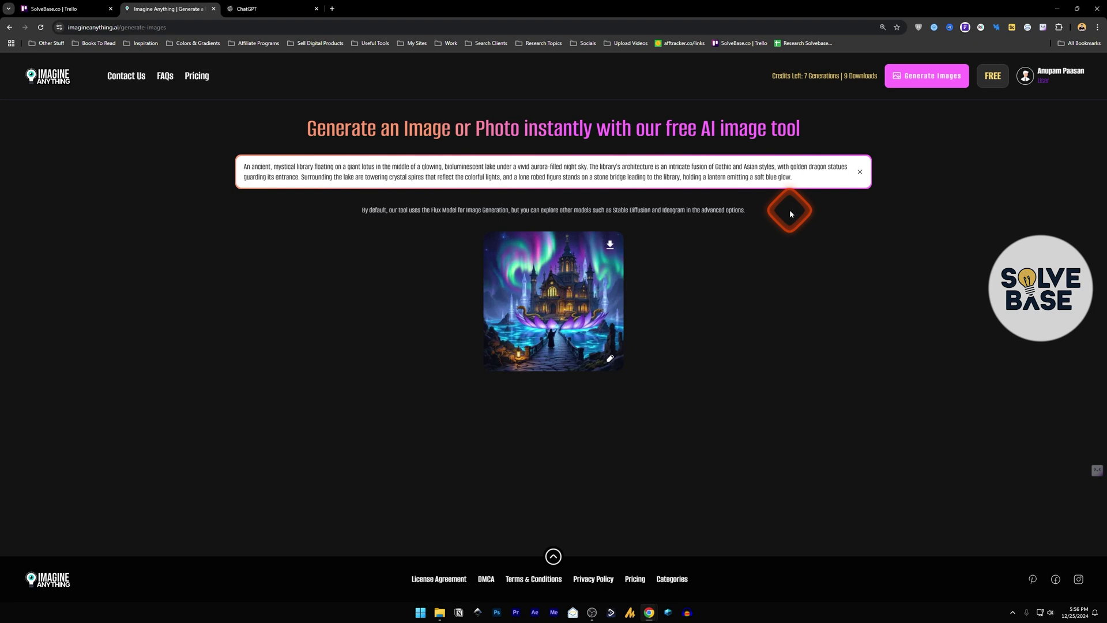
# Review the subscription packages, comparing the monthly download and generation limits of the Free and Premium plans.
pyautogui.click(834, 79)
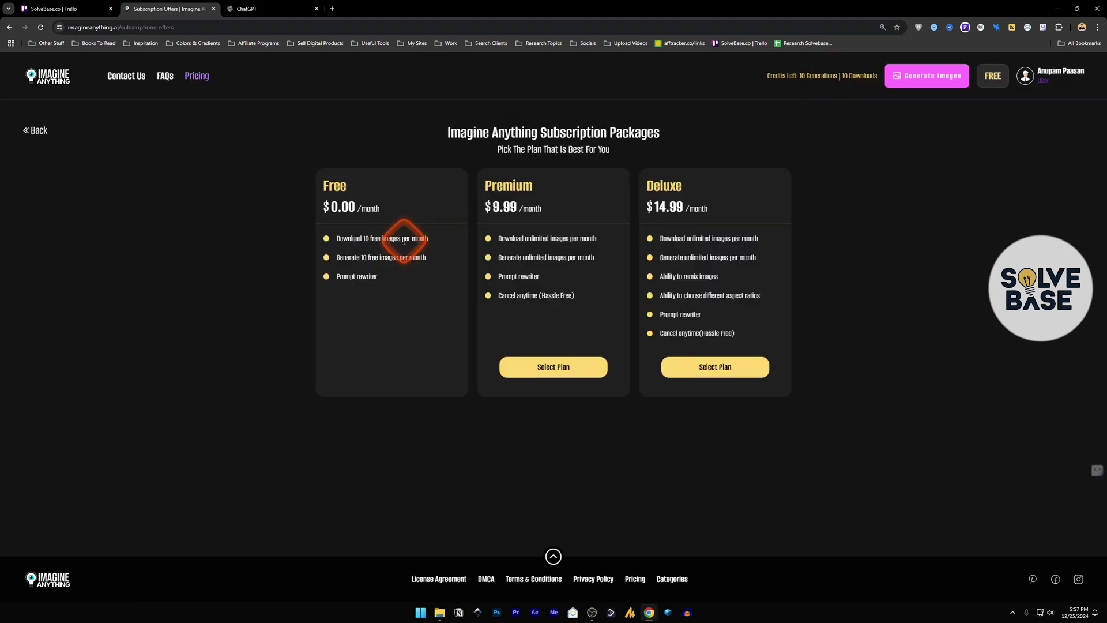
pyautogui.moveTo(360, 238); pyautogui.dragTo(448, 239)
pyautogui.rightClick(407, 259)
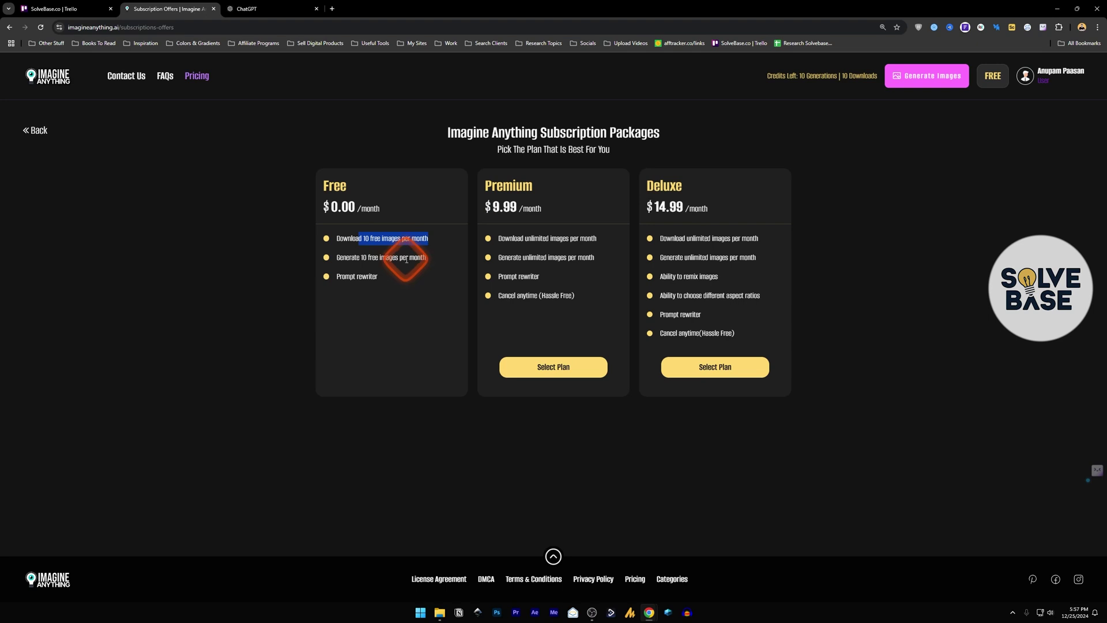
pyautogui.click(414, 240)
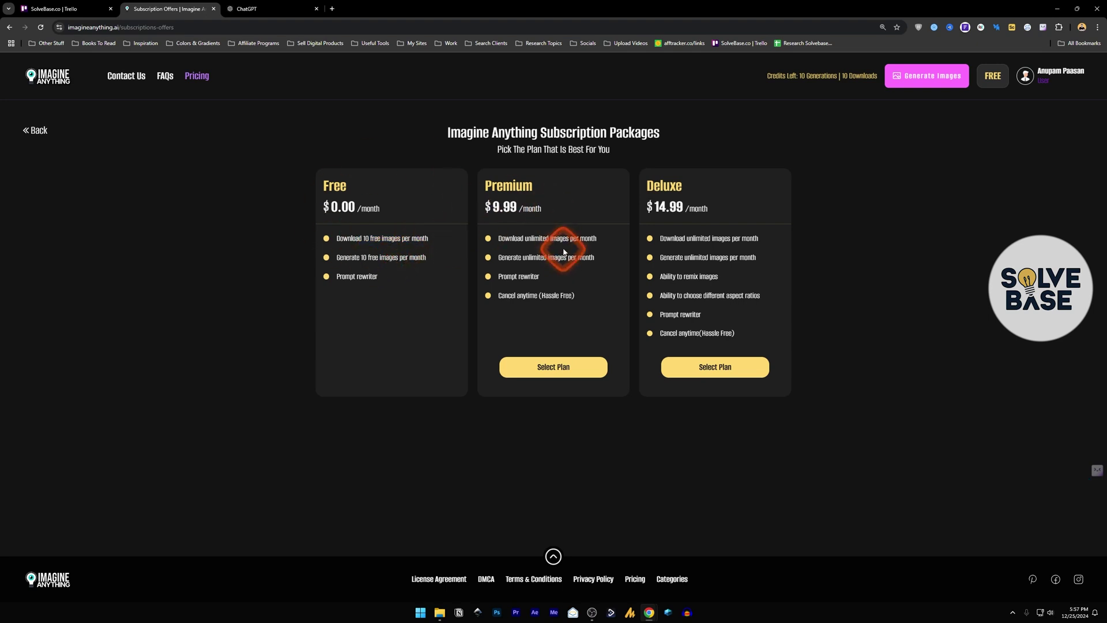
pyautogui.moveTo(519, 239); pyautogui.dragTo(594, 239)
pyautogui.click(602, 255)
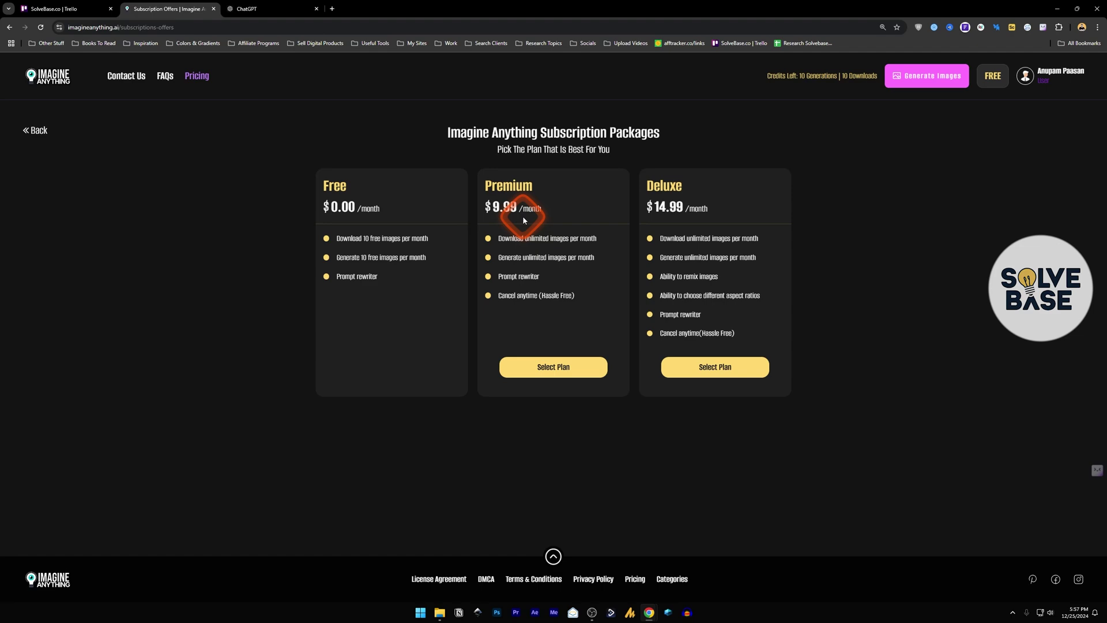
# Return to the home page, browse the gallery of AI-generated images, and go back to its beginning.
pyautogui.hotkey('alt', 'Left')
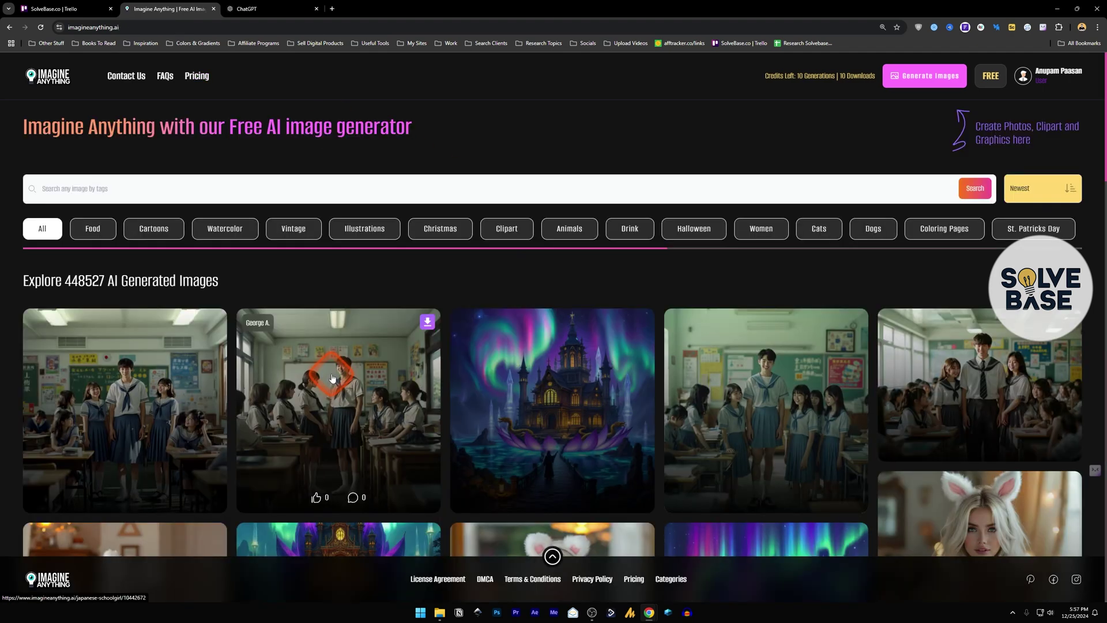
pyautogui.scroll(-10, 332, 378)
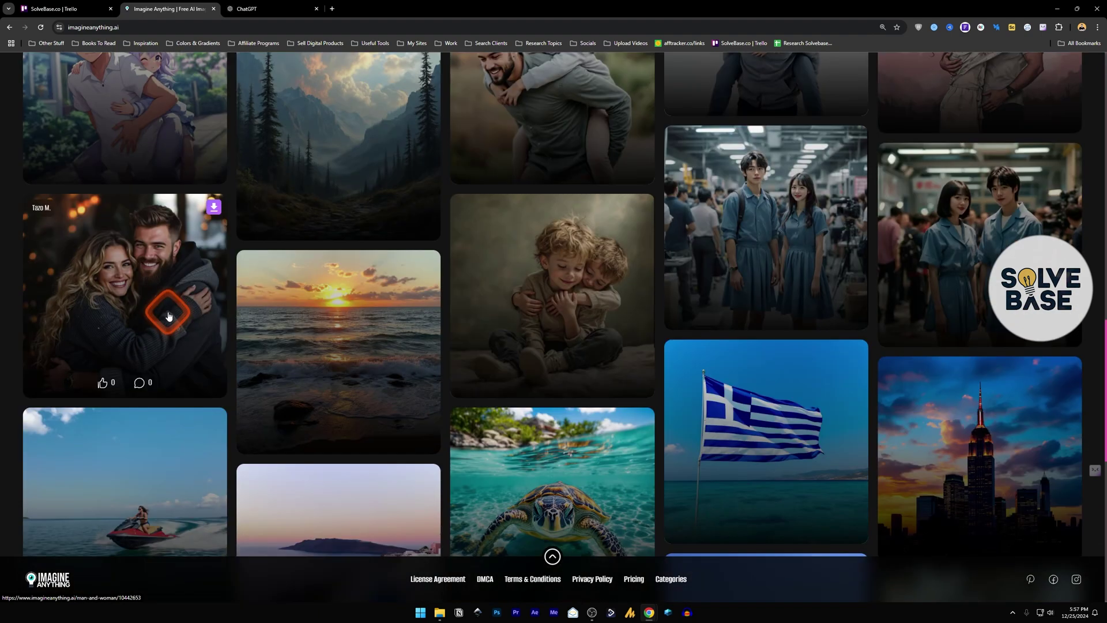
pyautogui.scroll(-6, 168, 317)
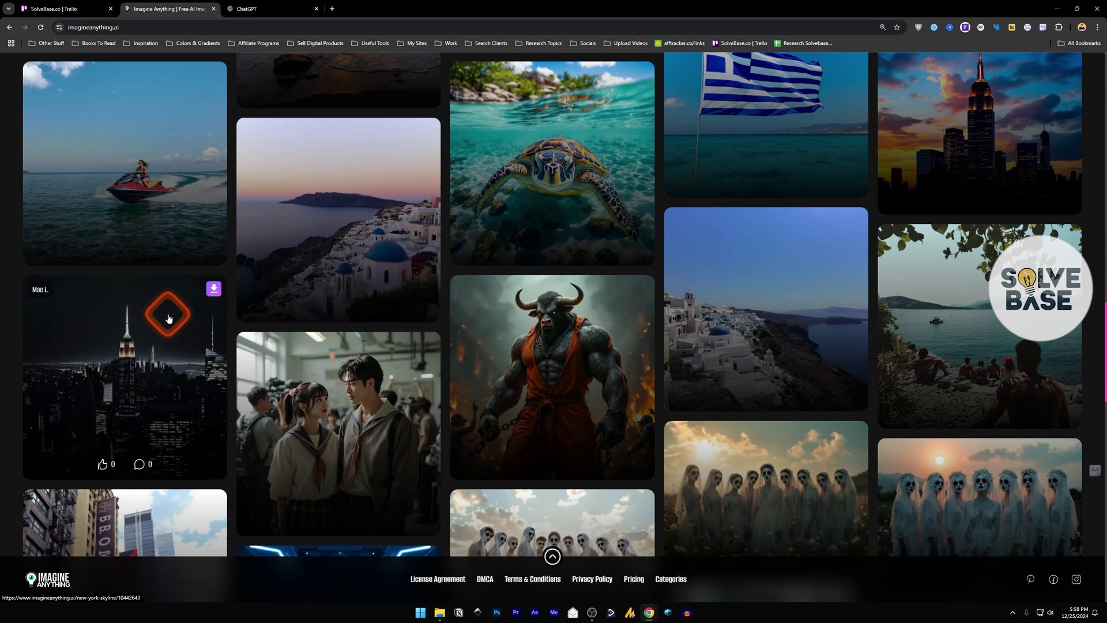
pyautogui.press('Home')
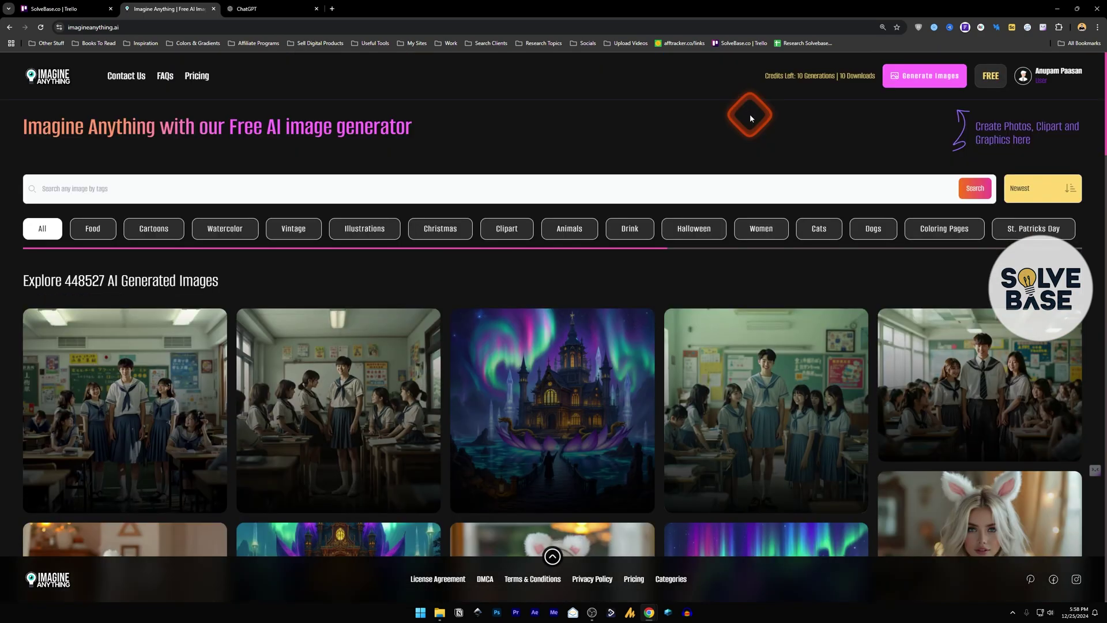